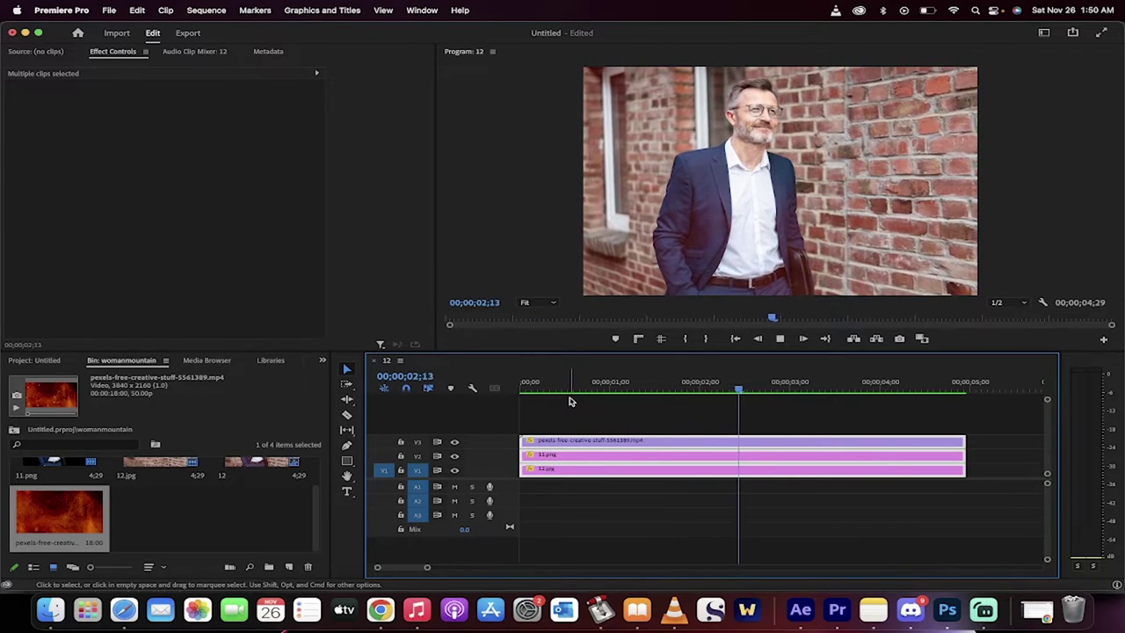
- Play and scrub through the existing Premiere Pro sequence preview
{"action": "mouse_move", "coordinate": [575, 384]}
{"action": "left_mouse_down"}
{"action": "mouse_move", "coordinate": [550, 387]}
{"action": "mouse_move", "coordinate": [571, 390]}
{"action": "left_mouse_up"}
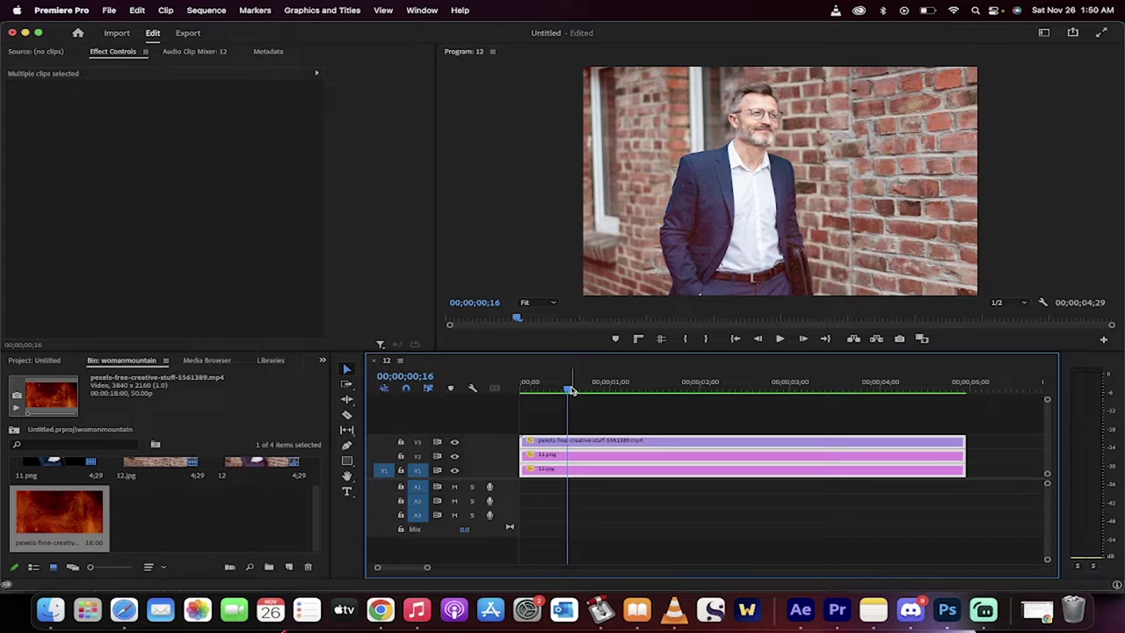
{"action": "key", "text": "space"}
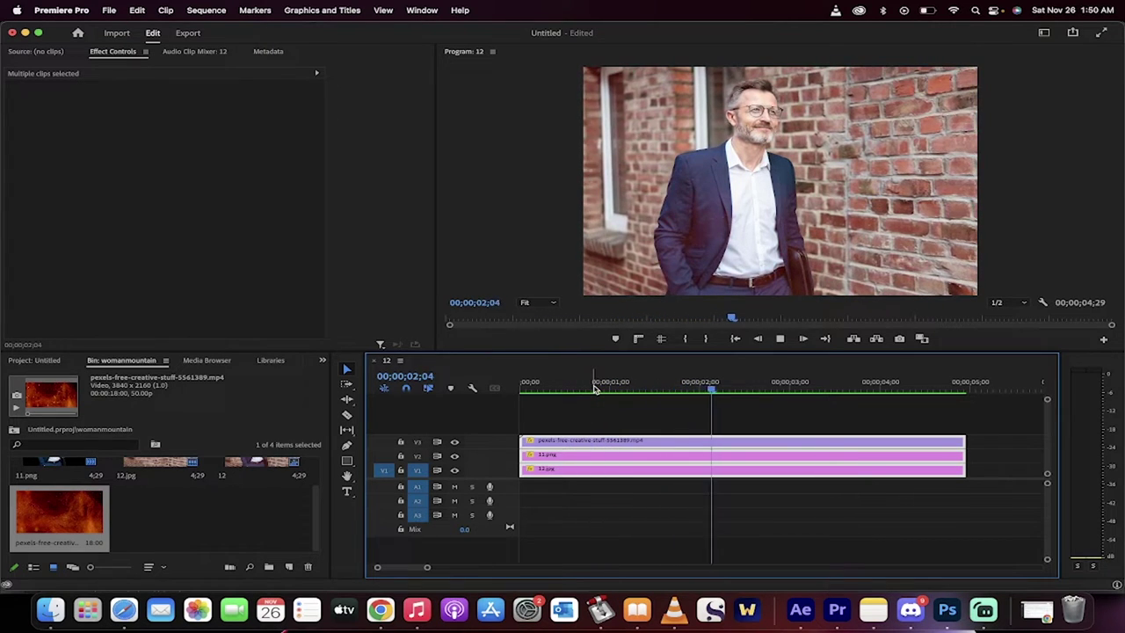
{"action": "mouse_move", "coordinate": [606, 384]}
{"action": "left_mouse_down"}
{"action": "mouse_move", "coordinate": [583, 384]}
{"action": "mouse_move", "coordinate": [714, 384]}
{"action": "mouse_move", "coordinate": [558, 384]}
{"action": "mouse_move", "coordinate": [621, 384]}
{"action": "left_mouse_up"}
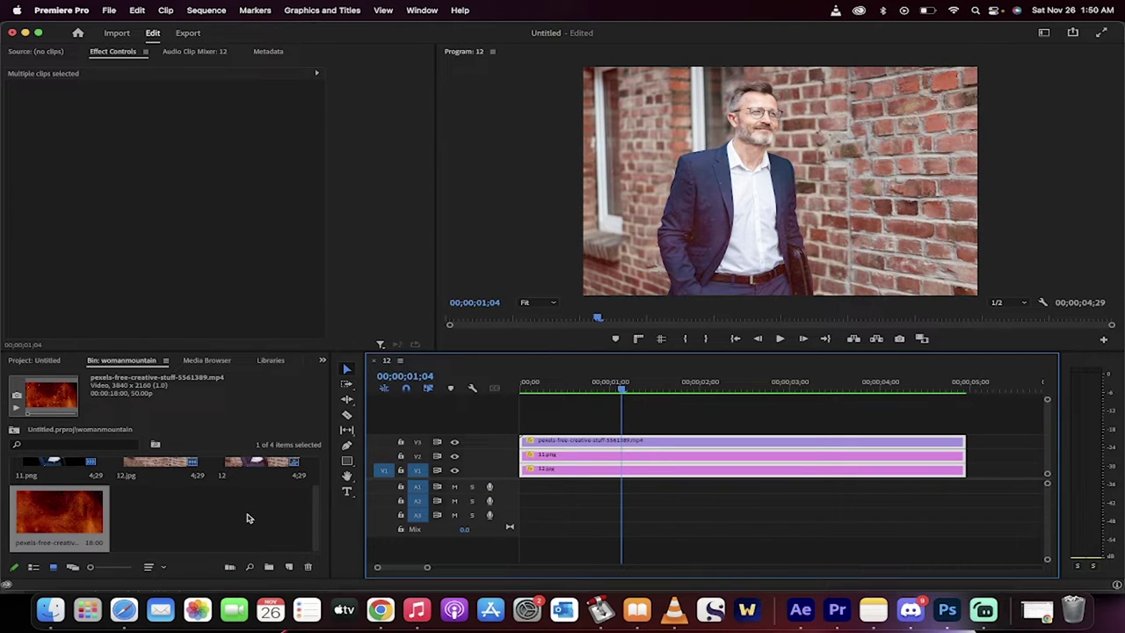
- In Photoshop, choose the Quick Selection Tool and set Select Subject processing to Cloud
{"action": "left_click", "coordinate": [948, 613]}
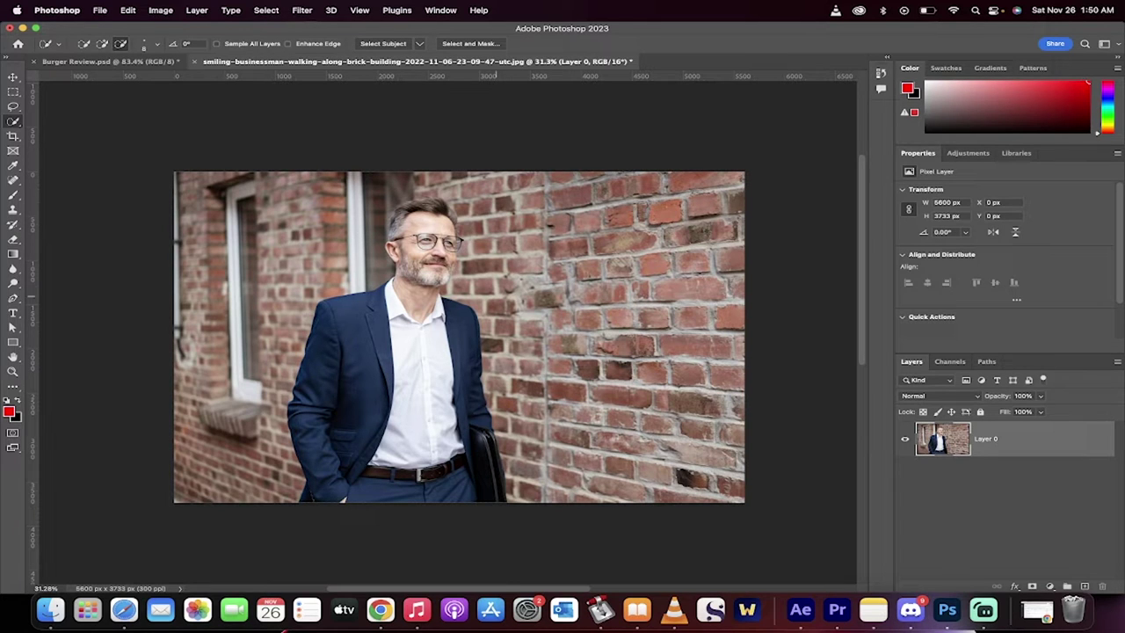
{"action": "right_click", "coordinate": [22, 125]}
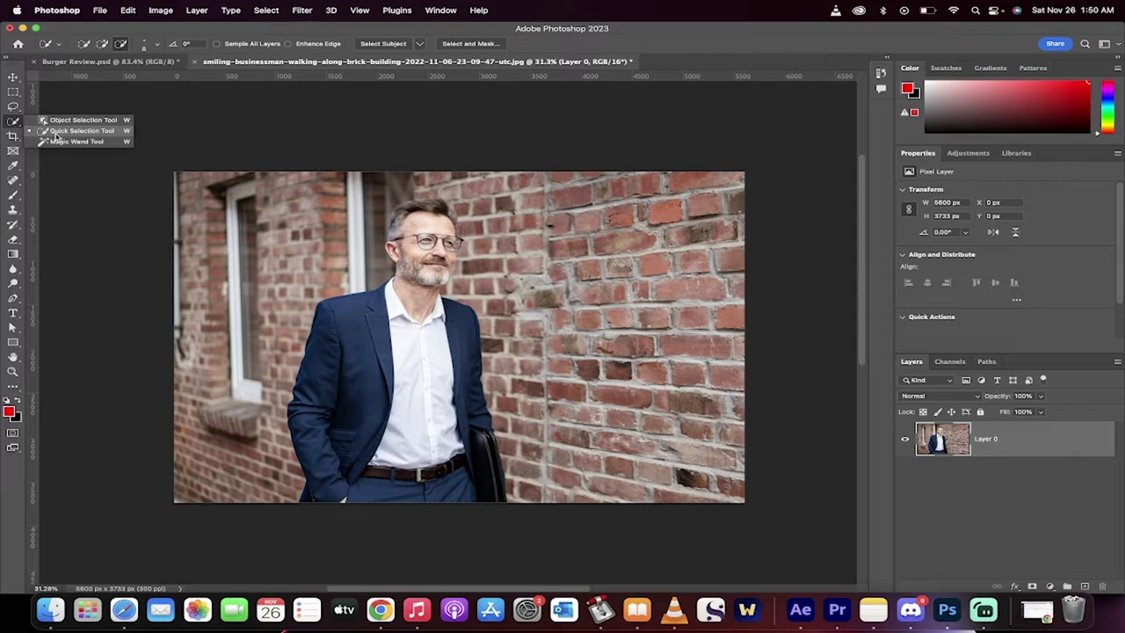
{"action": "left_click", "coordinate": [55, 132]}
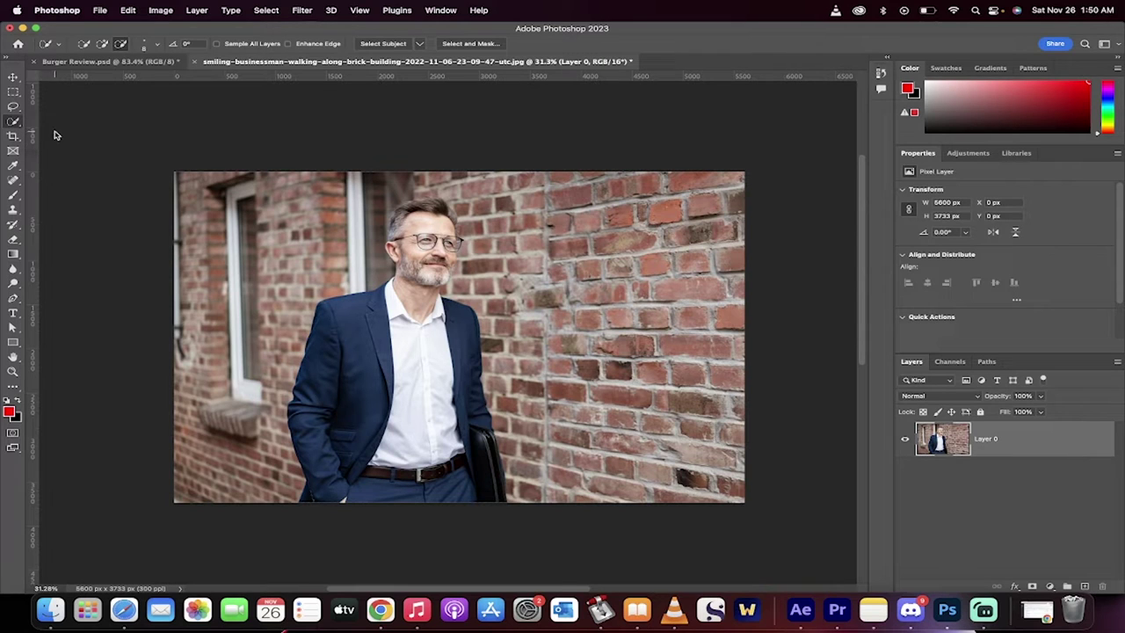
{"action": "left_click", "coordinate": [420, 44]}
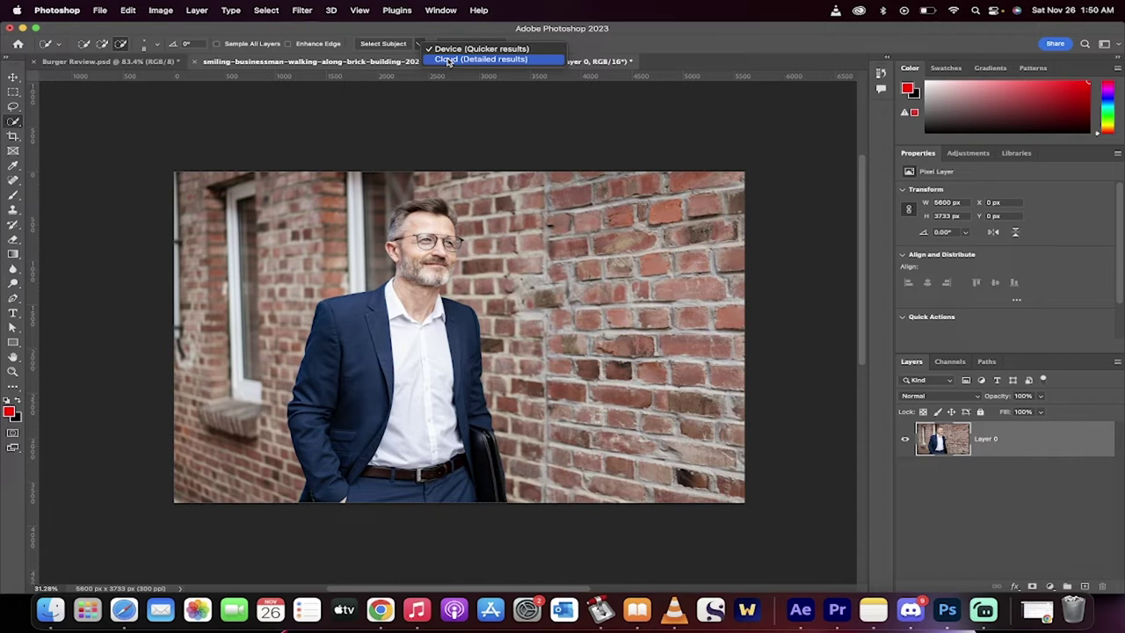
{"action": "left_click", "coordinate": [449, 59]}
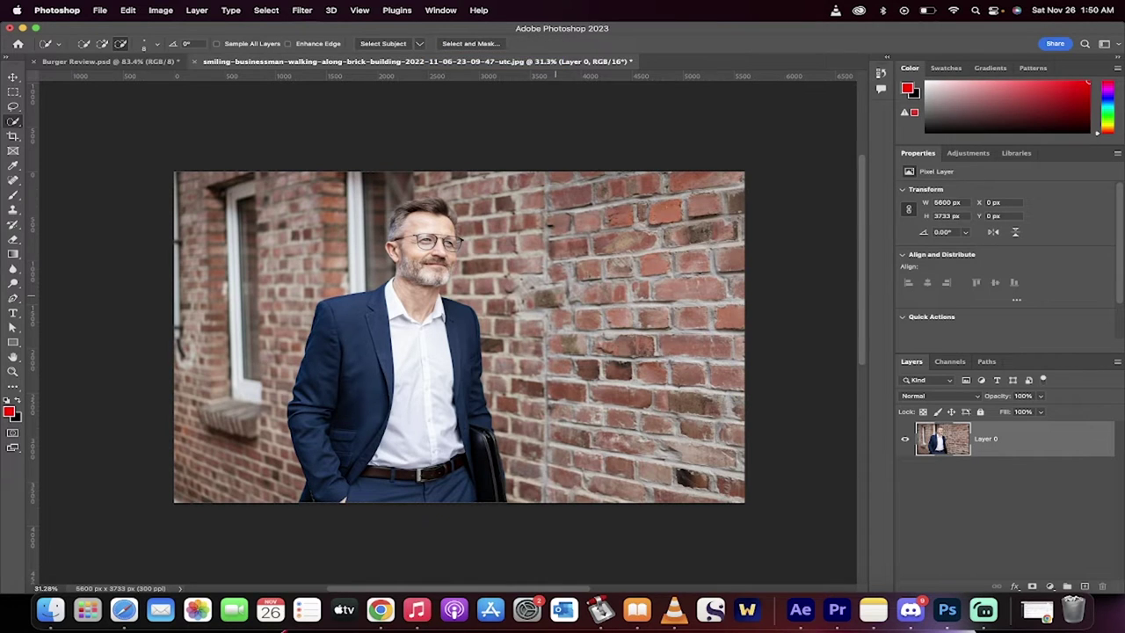
- Select Subject on the businessman, copy him to Layer 1, and hide the Layer 0 brick wall
{"action": "left_click", "coordinate": [385, 46]}
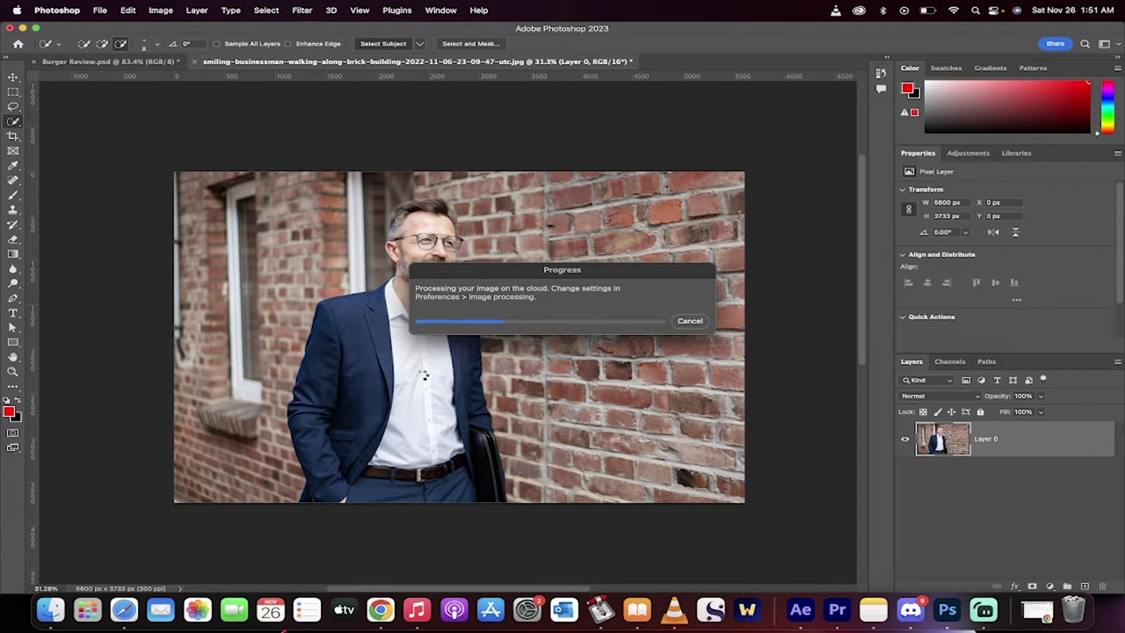
{"action": "scroll", "coordinate": [439, 369], "scroll_direction": "up", "scroll_amount": 3}
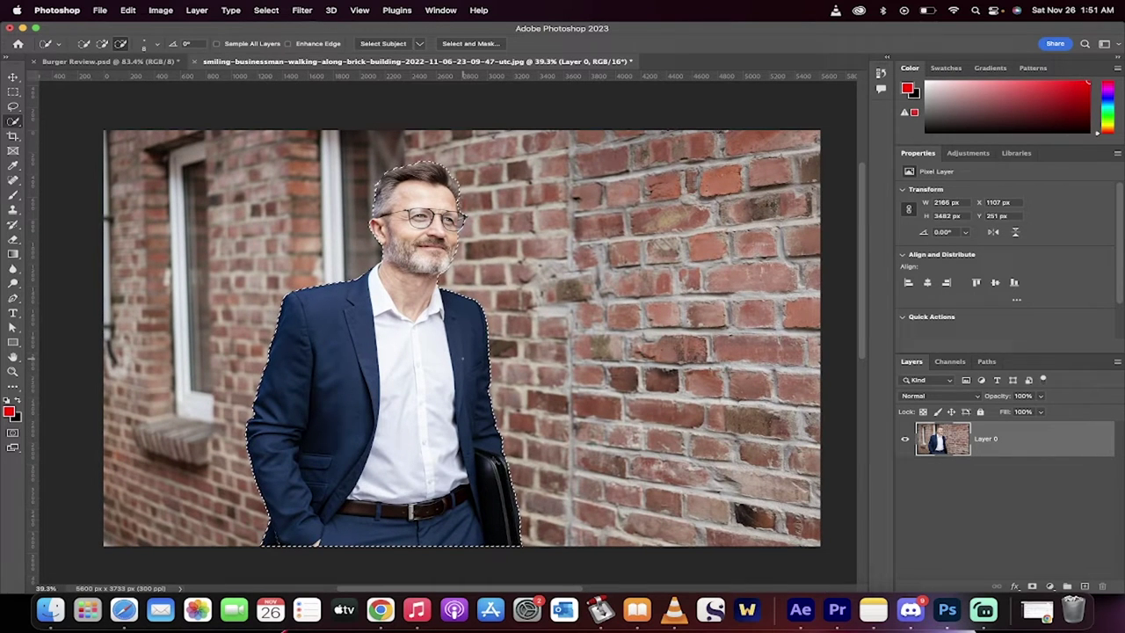
{"action": "scroll", "coordinate": [451, 334], "scroll_direction": "down", "scroll_amount": 1}
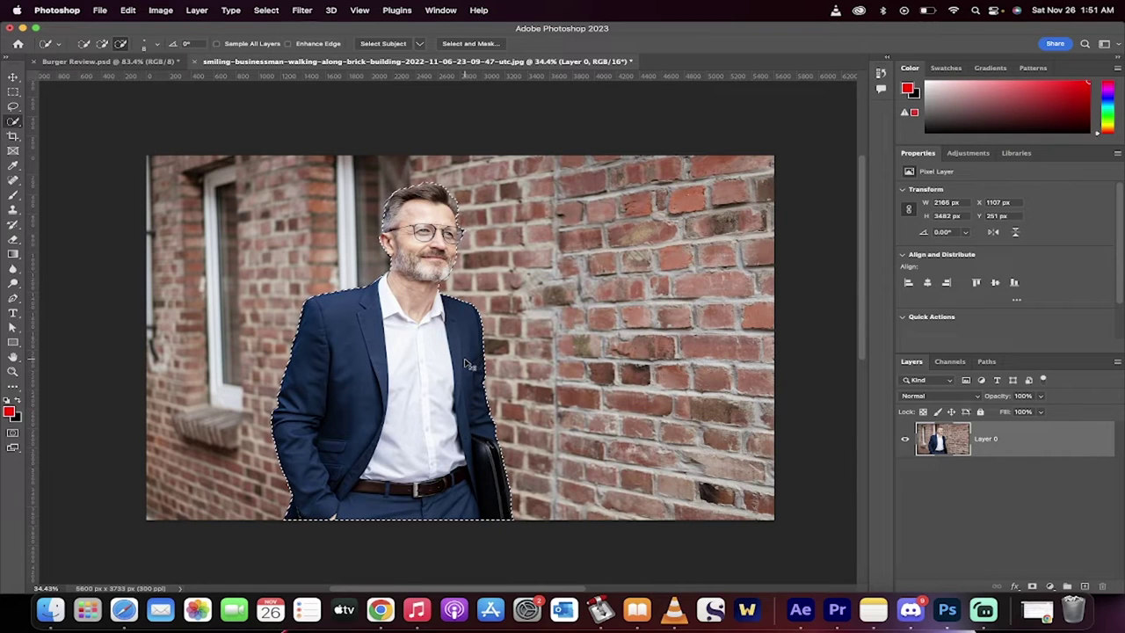
{"action": "key", "text": "super+j"}
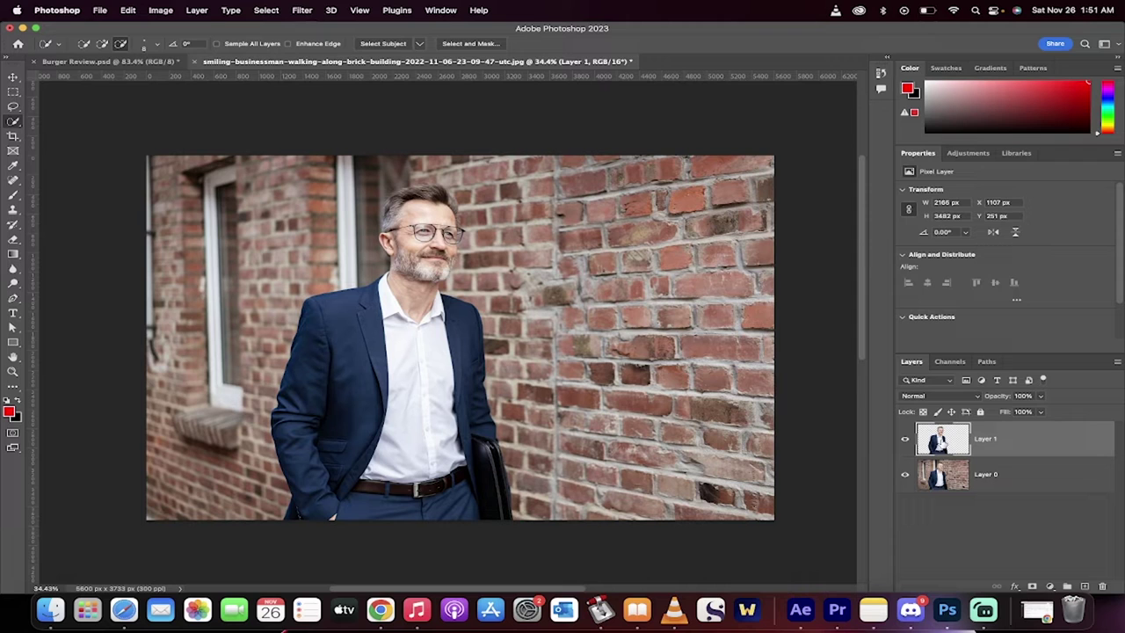
{"action": "left_click", "coordinate": [905, 475]}
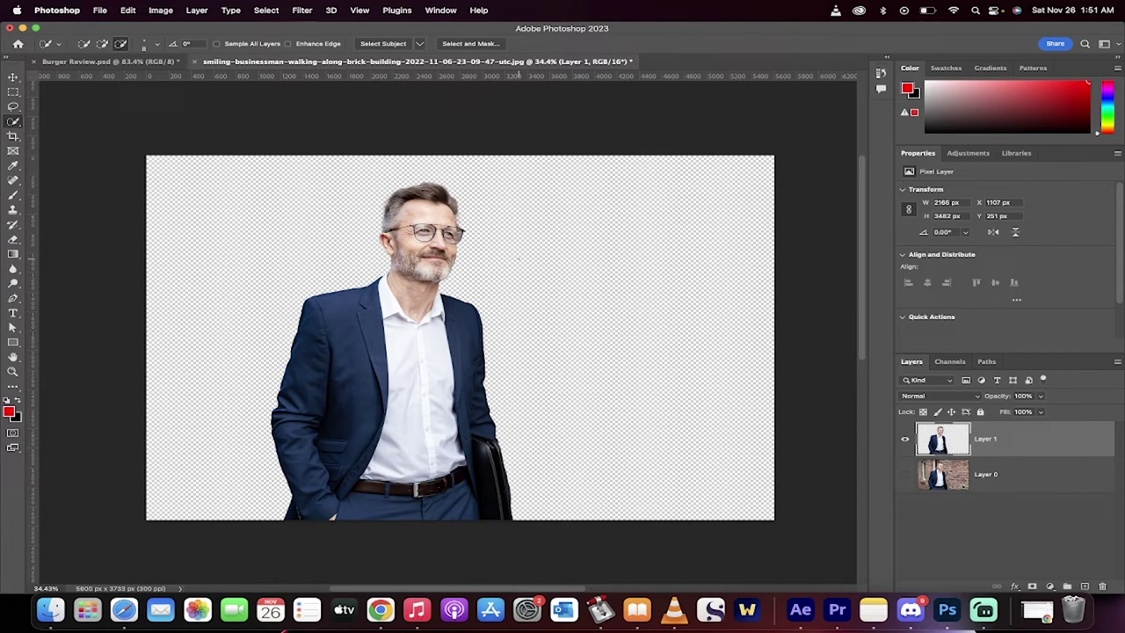
- Use Export As to save the transparent cutout as PNG named 13 in Pictures
{"action": "left_click", "coordinate": [99, 10]}
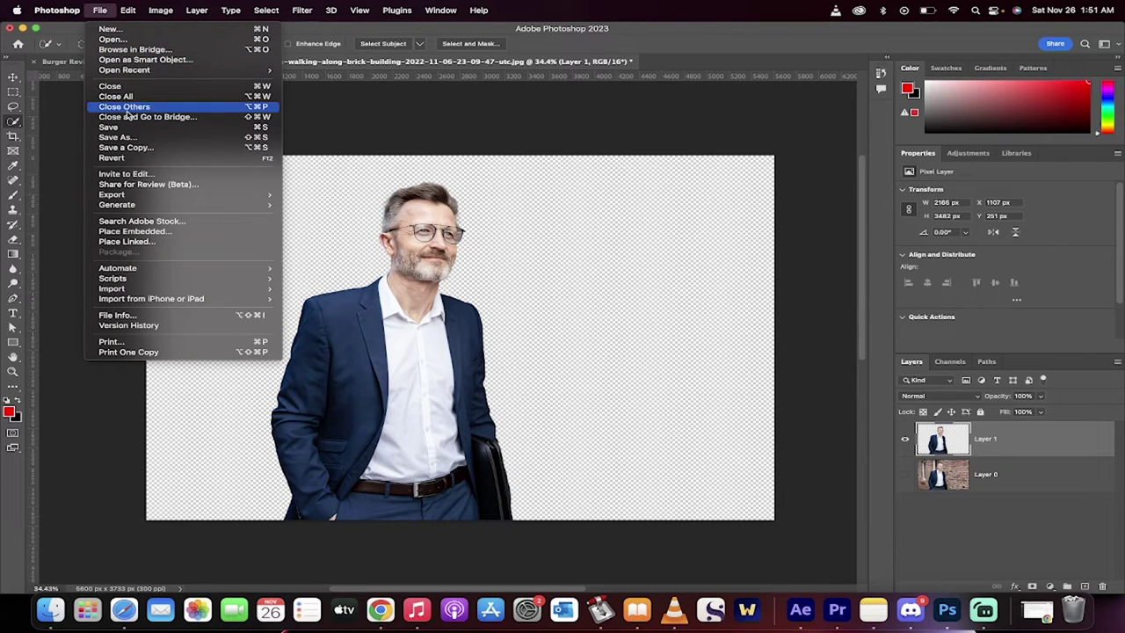
{"action": "mouse_move", "coordinate": [132, 194]}
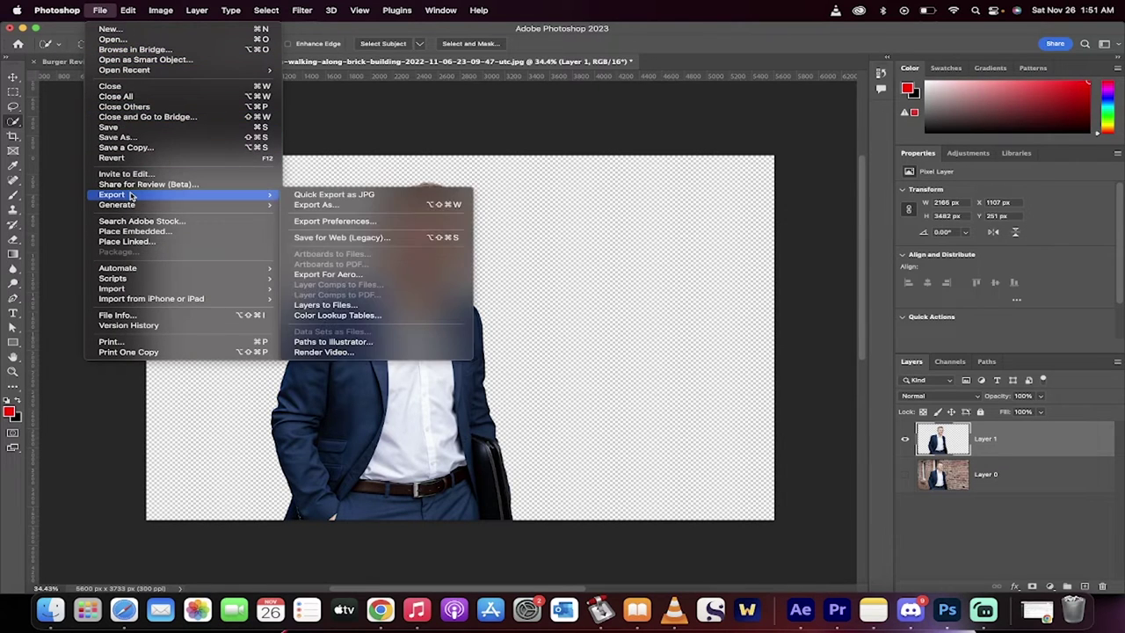
{"action": "left_click", "coordinate": [333, 206]}
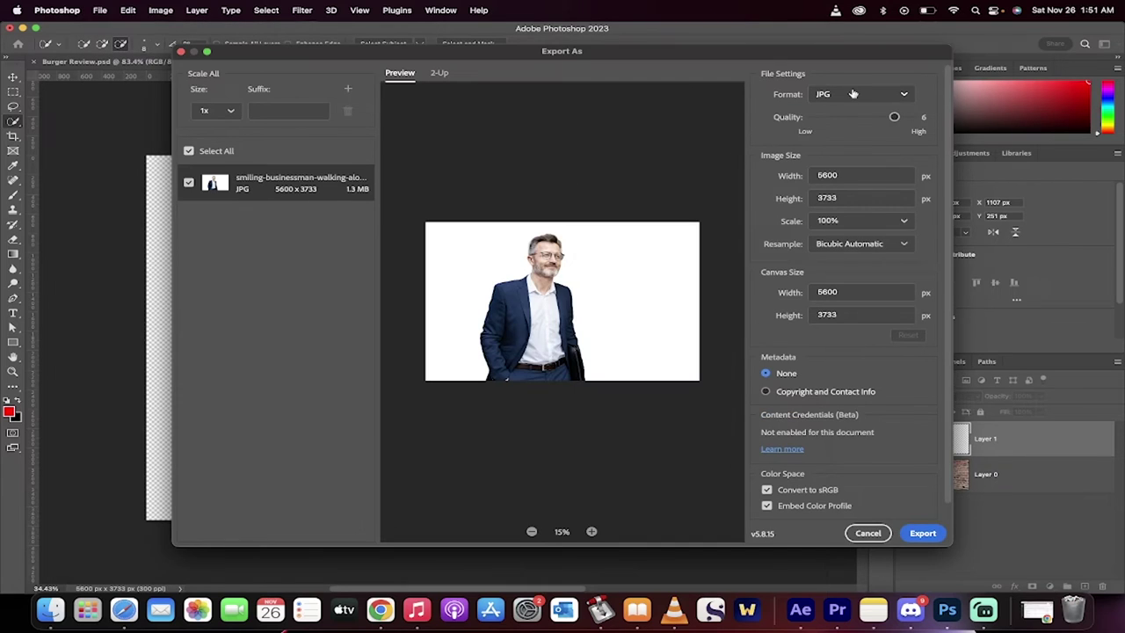
{"action": "left_click", "coordinate": [849, 95]}
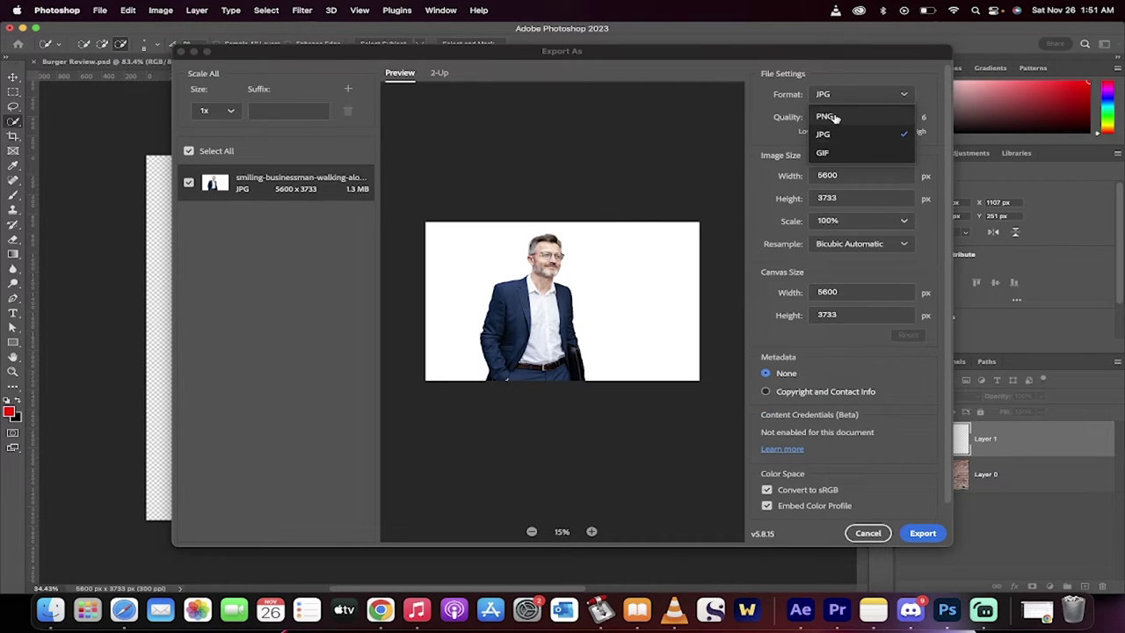
{"action": "left_click", "coordinate": [835, 118]}
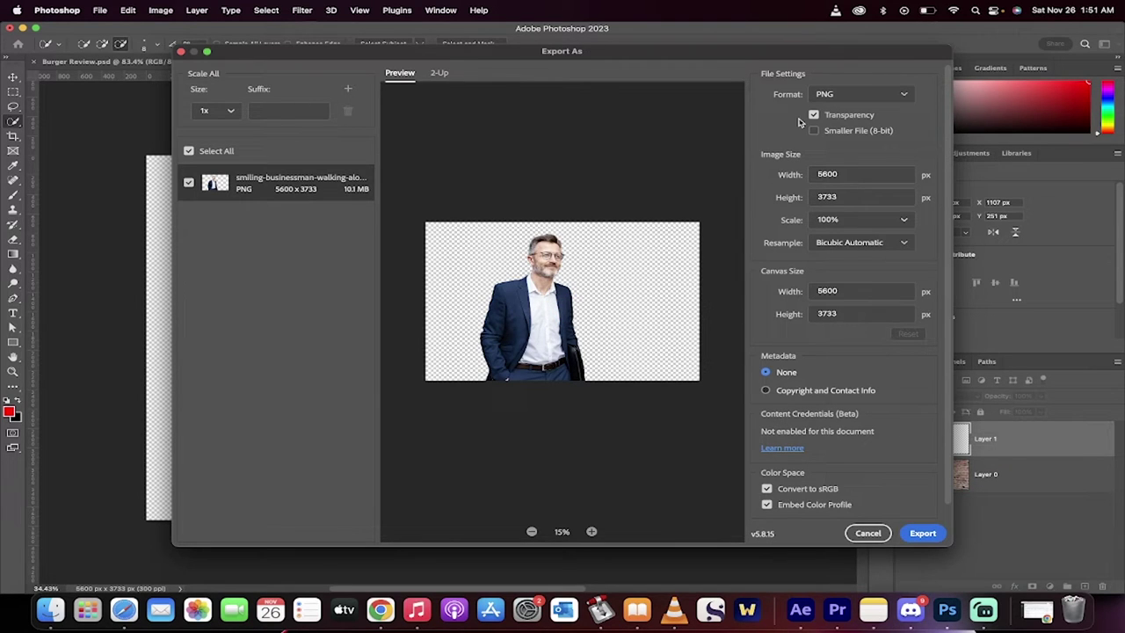
{"action": "left_click", "coordinate": [923, 534]}
{"action": "type", "text": "13"}
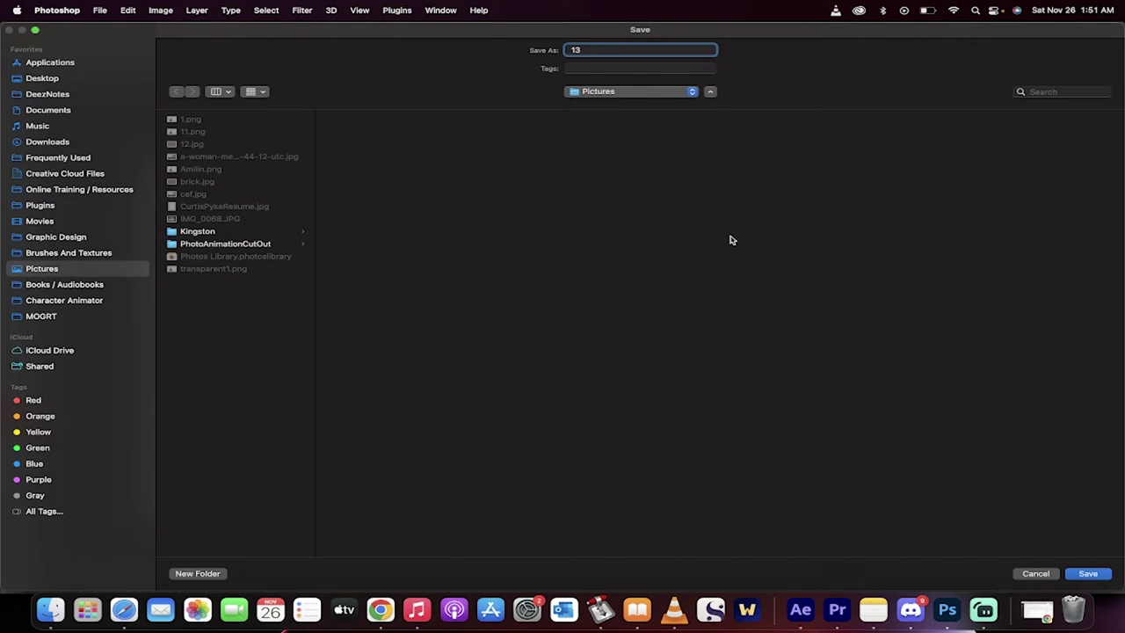
{"action": "left_click", "coordinate": [1087, 574]}
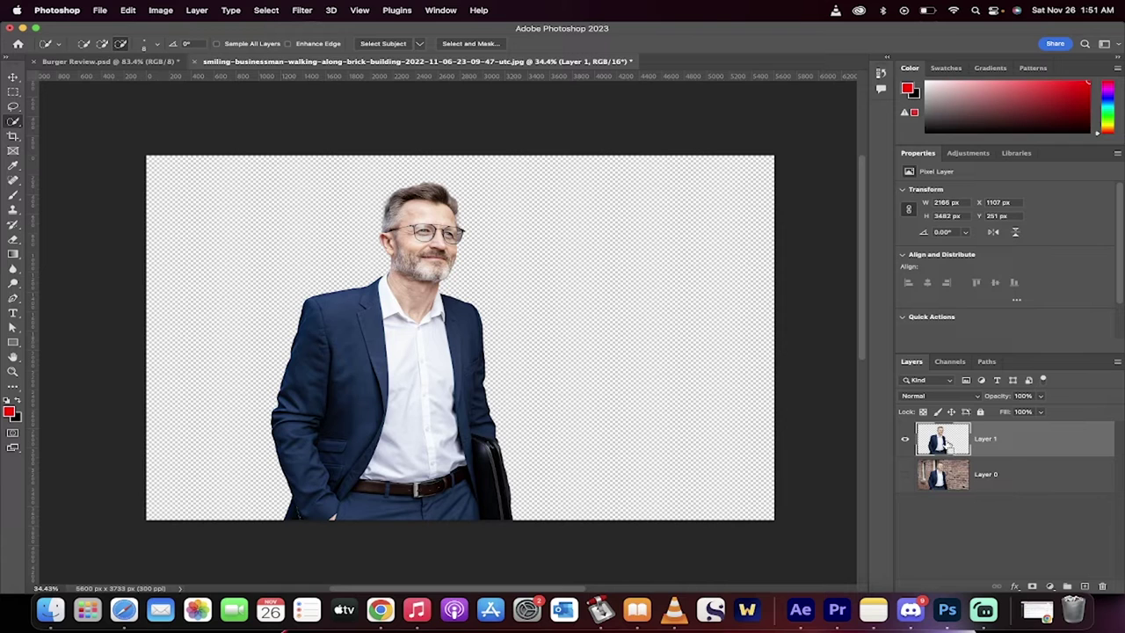
- Load the man's outline as a selection, show Layer 0 again, and delete Layer 1
{"action": "left_click", "coordinate": [943, 444], "text": "super"}
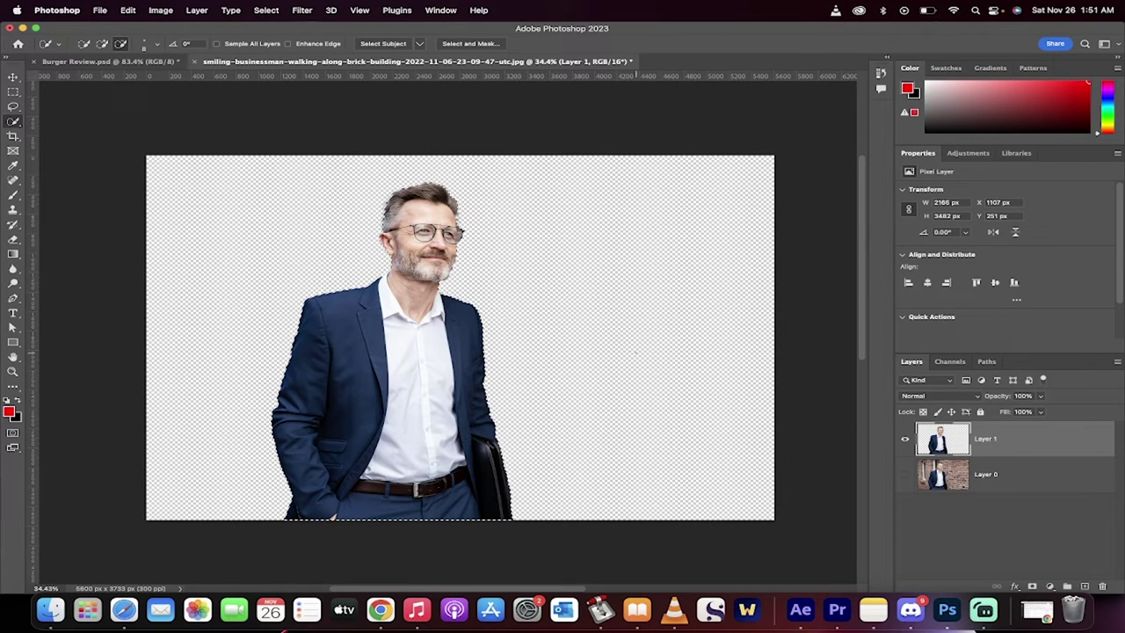
{"action": "scroll", "coordinate": [456, 308], "scroll_direction": "up", "scroll_amount": 2}
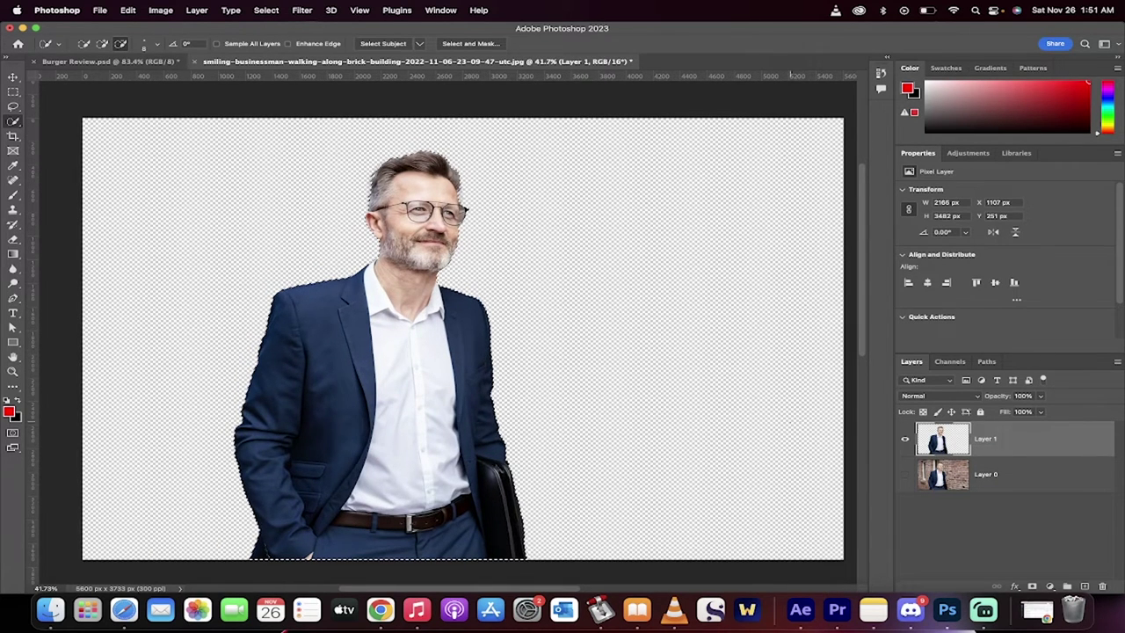
{"action": "left_click", "coordinate": [905, 474]}
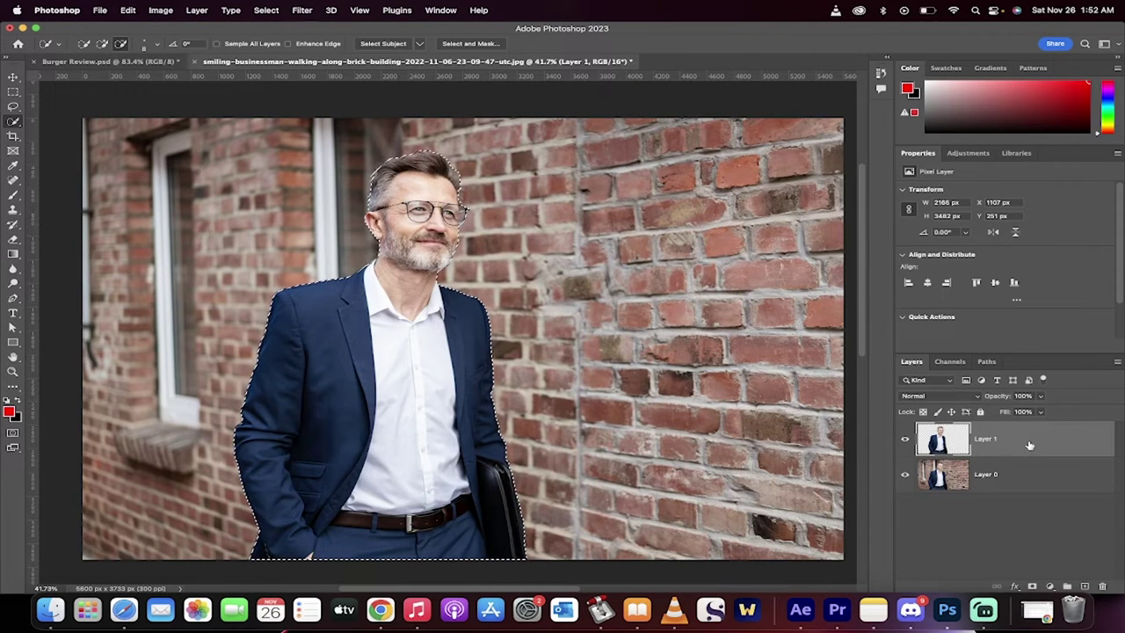
{"action": "key", "text": "Delete"}
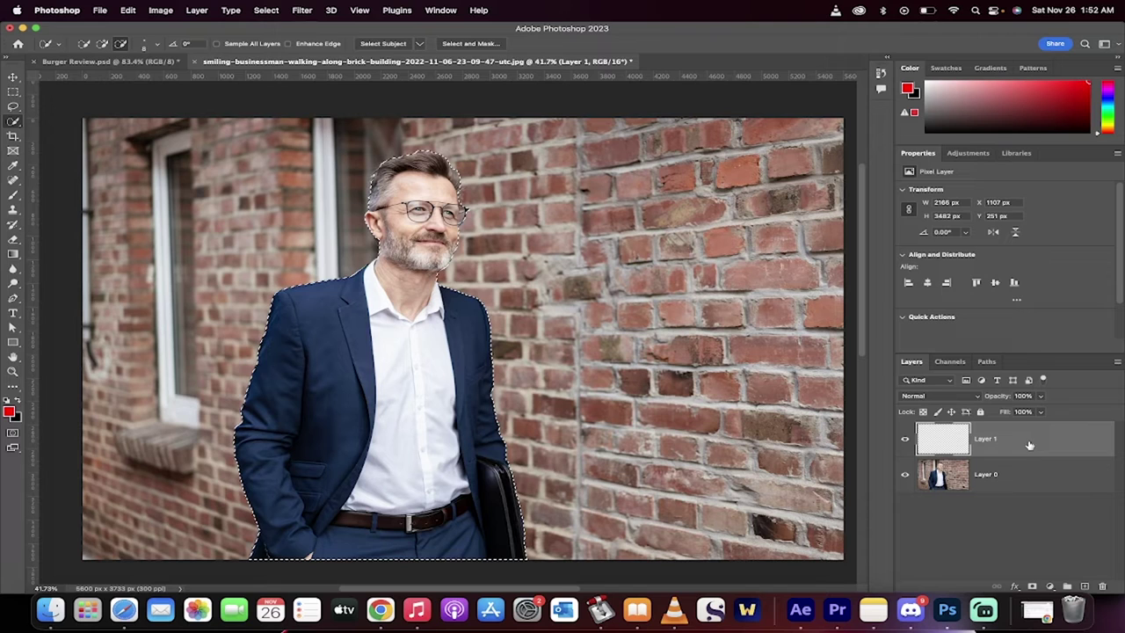
{"action": "left_click", "coordinate": [1103, 586]}
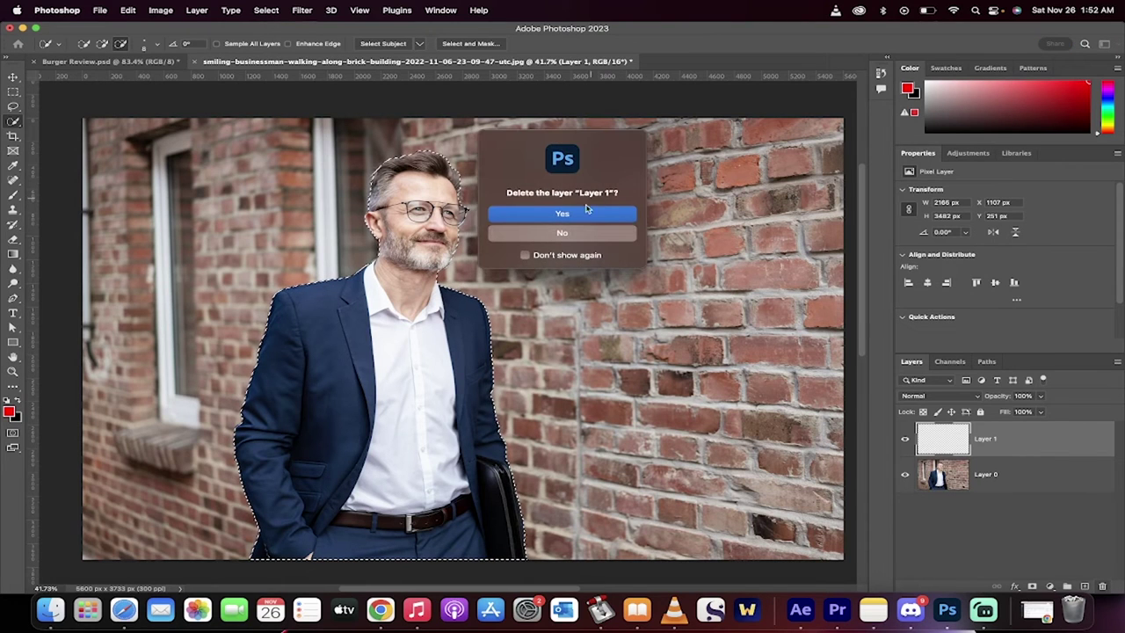
{"action": "left_click", "coordinate": [587, 212]}
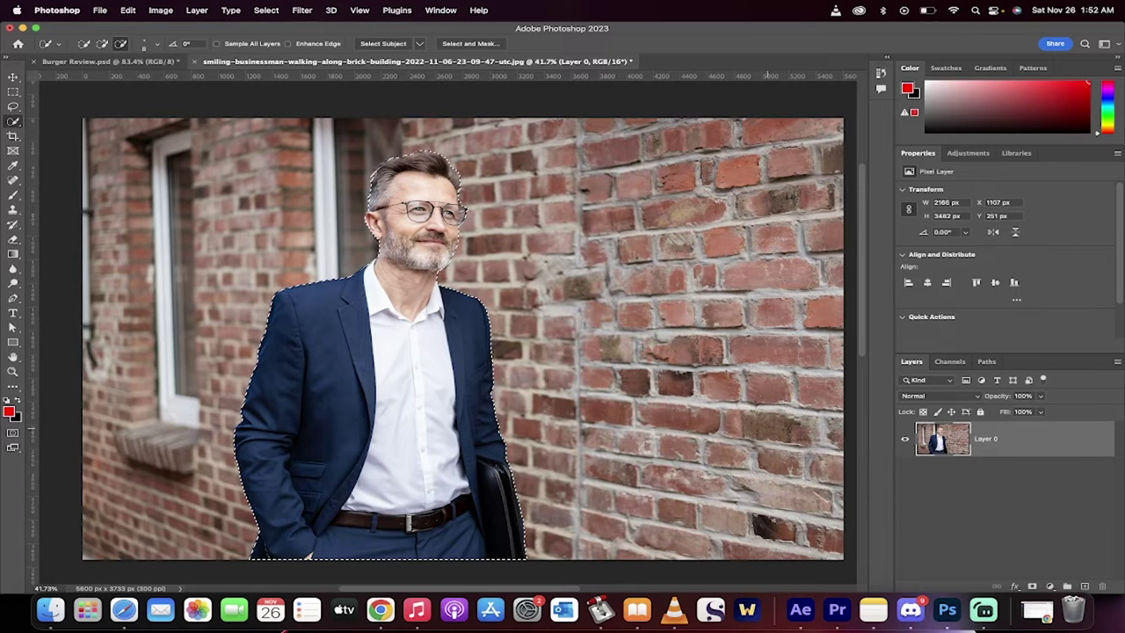
{"action": "scroll", "coordinate": [463, 338], "scroll_direction": "down", "scroll_amount": 2}
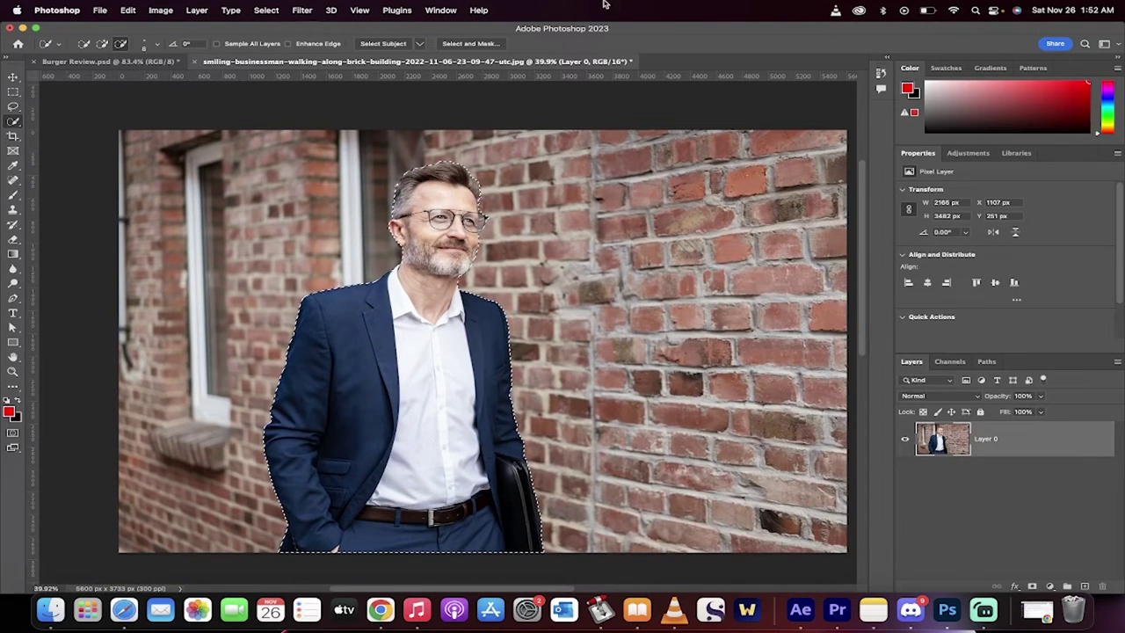
- Use Select > Modify > Expand to widen the man's selection by 20 pixels
{"action": "left_click", "coordinate": [267, 9]}
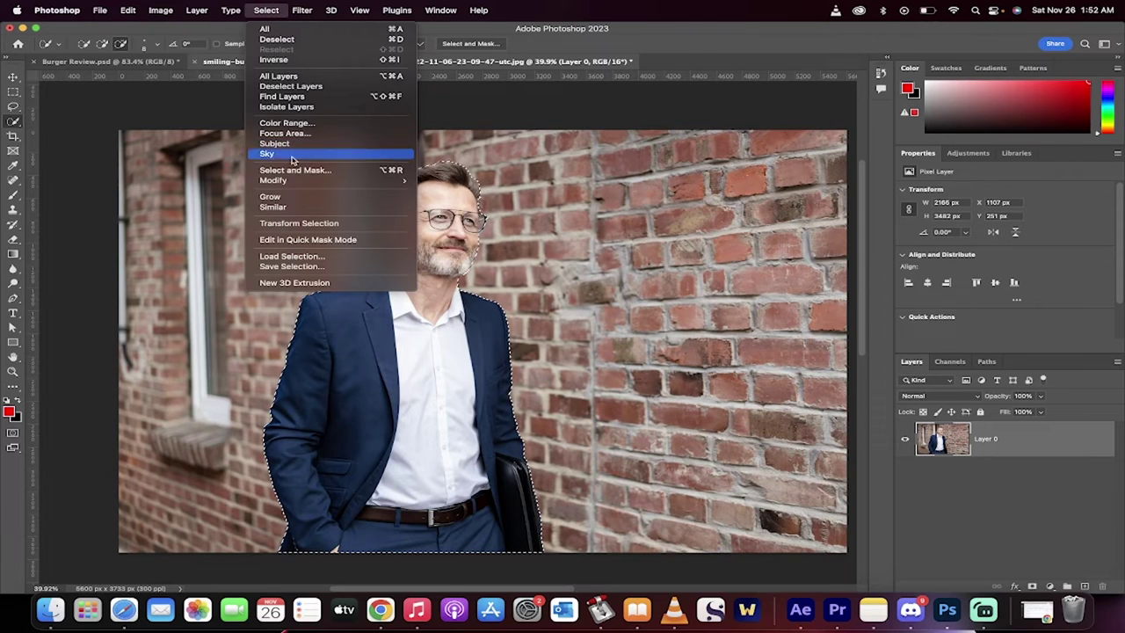
{"action": "mouse_move", "coordinate": [294, 183]}
{"action": "left_click", "coordinate": [490, 204]}
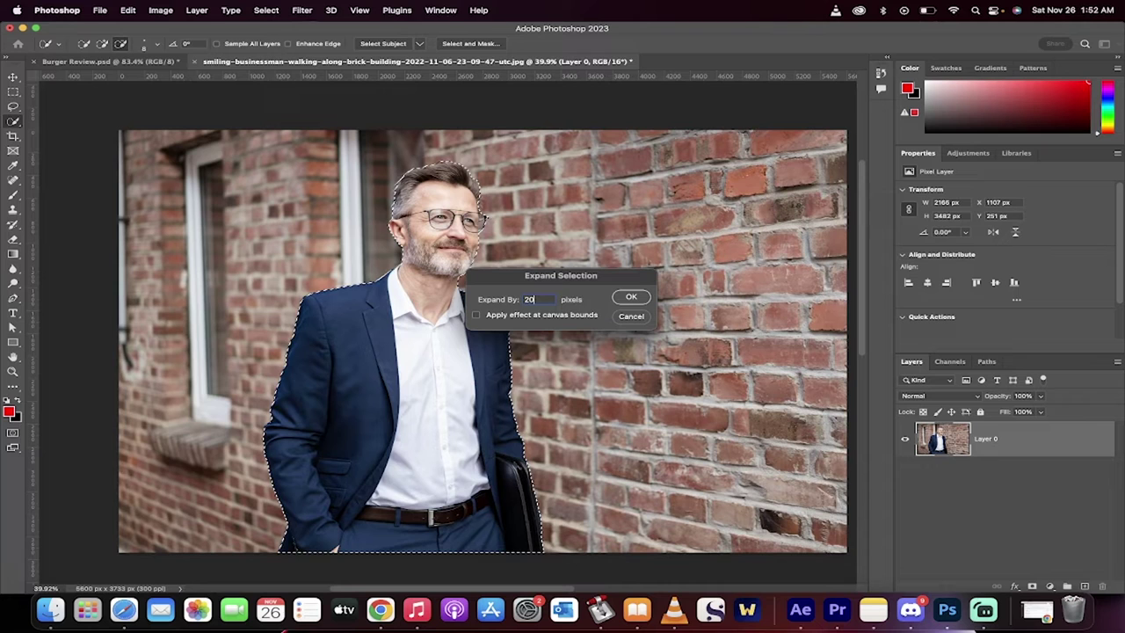
{"action": "left_click", "coordinate": [631, 297]}
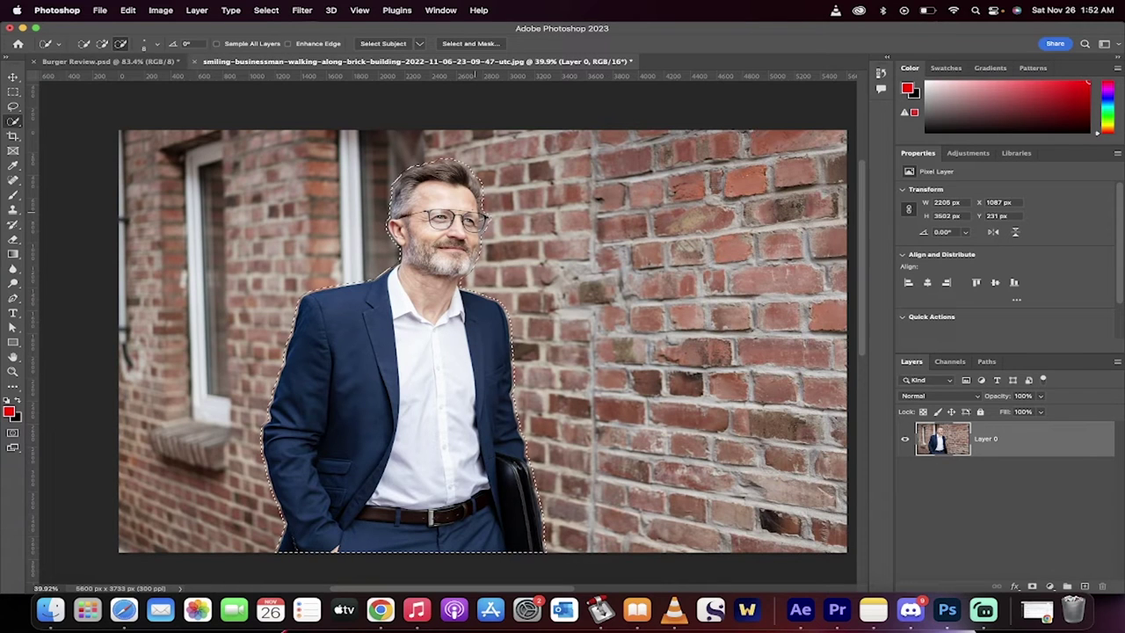
{"action": "scroll", "coordinate": [391, 264], "scroll_direction": "up", "scroll_amount": 2}
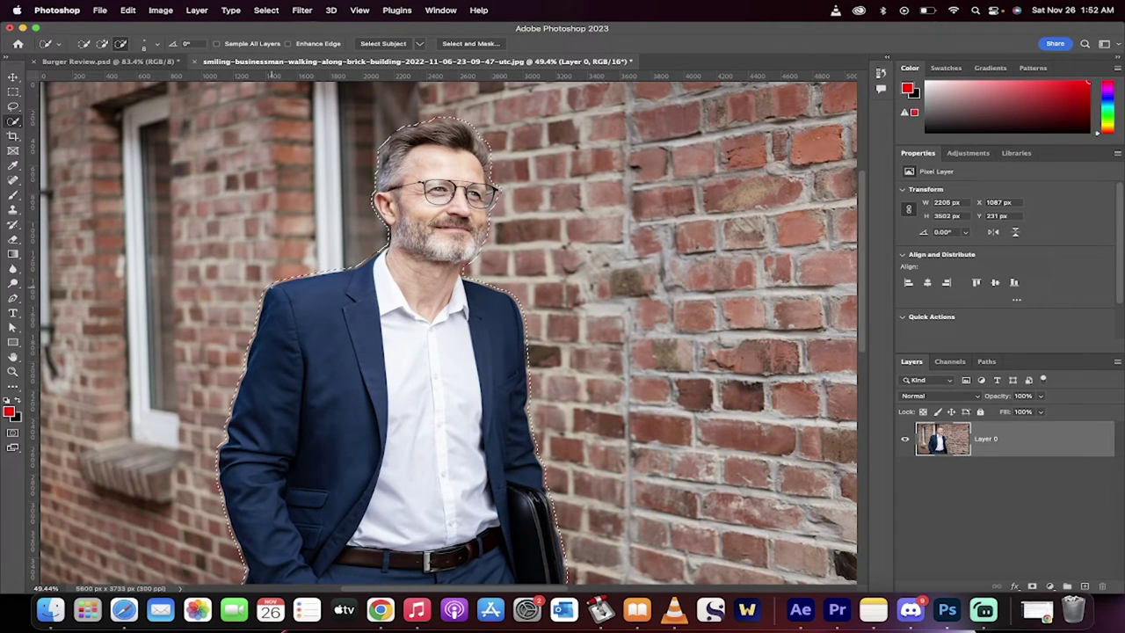
{"action": "scroll", "coordinate": [446, 332], "scroll_direction": "up", "scroll_amount": 1}
{"action": "scroll", "coordinate": [446, 332], "scroll_direction": "down", "scroll_amount": 3}
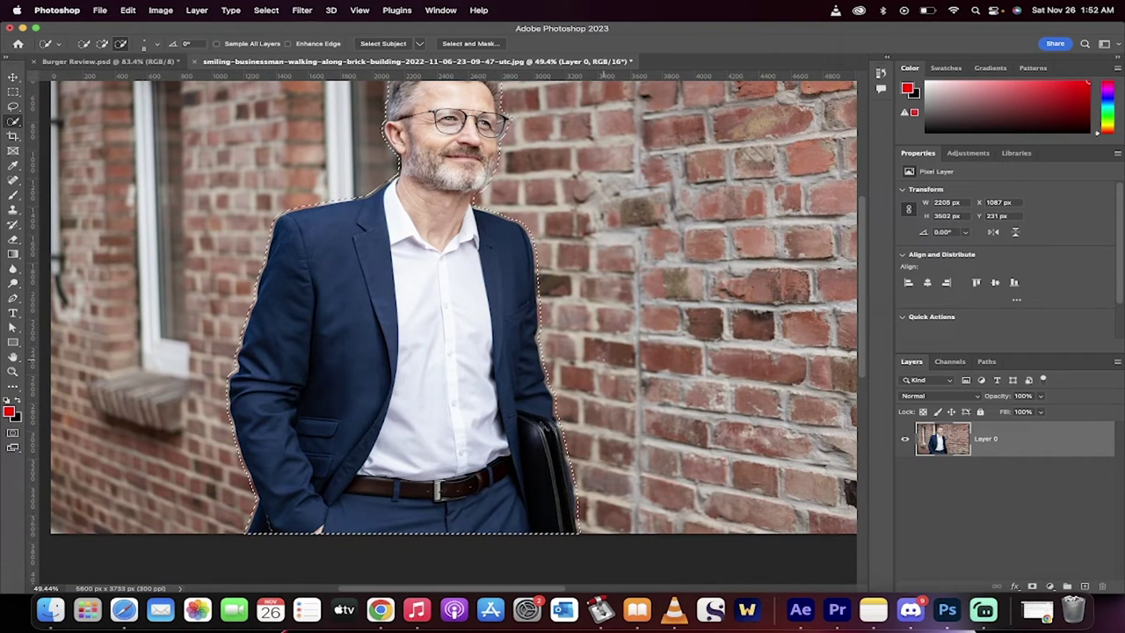
{"action": "scroll", "coordinate": [604, 356], "scroll_direction": "down", "scroll_amount": 2}
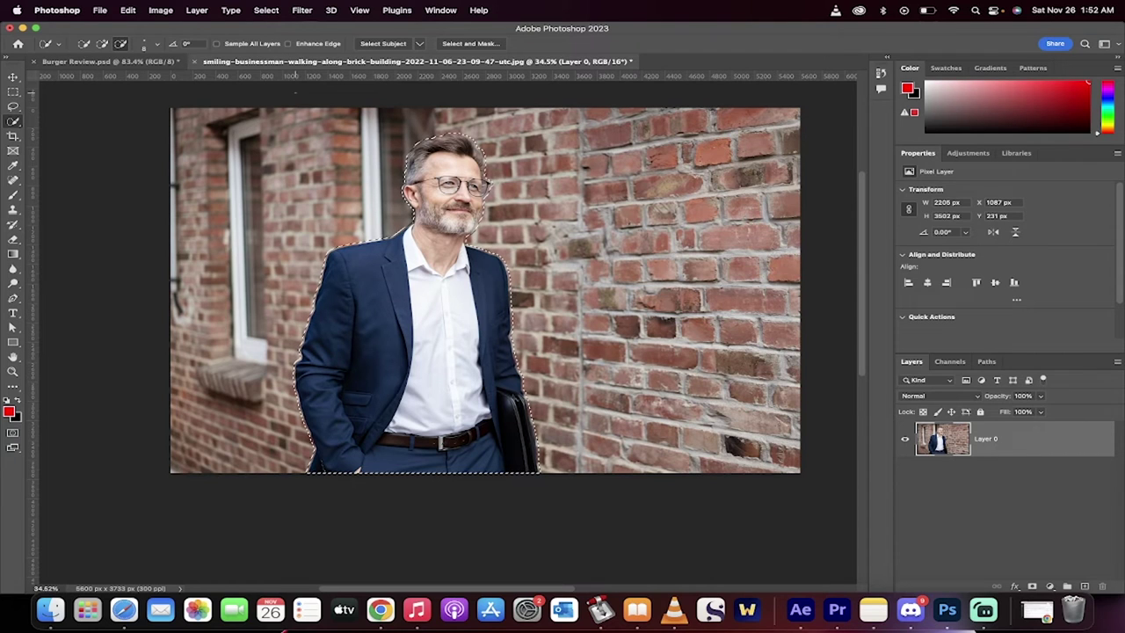
- Content-Aware Fill the selected man with brick wall, output to a new layer
{"action": "left_click", "coordinate": [127, 9]}
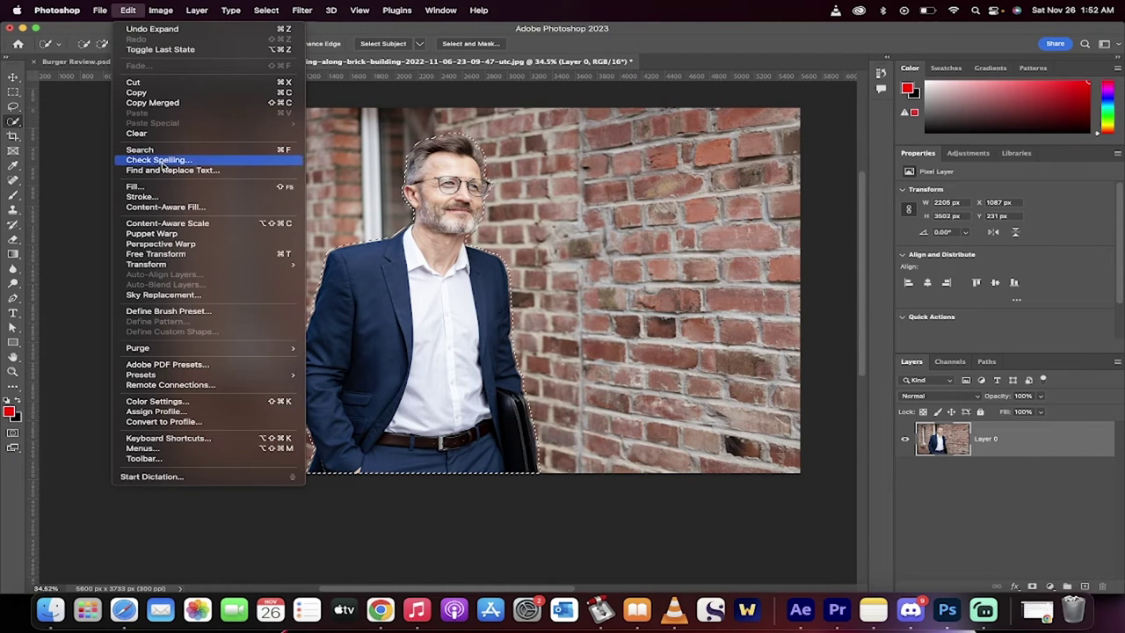
{"action": "left_click", "coordinate": [167, 208]}
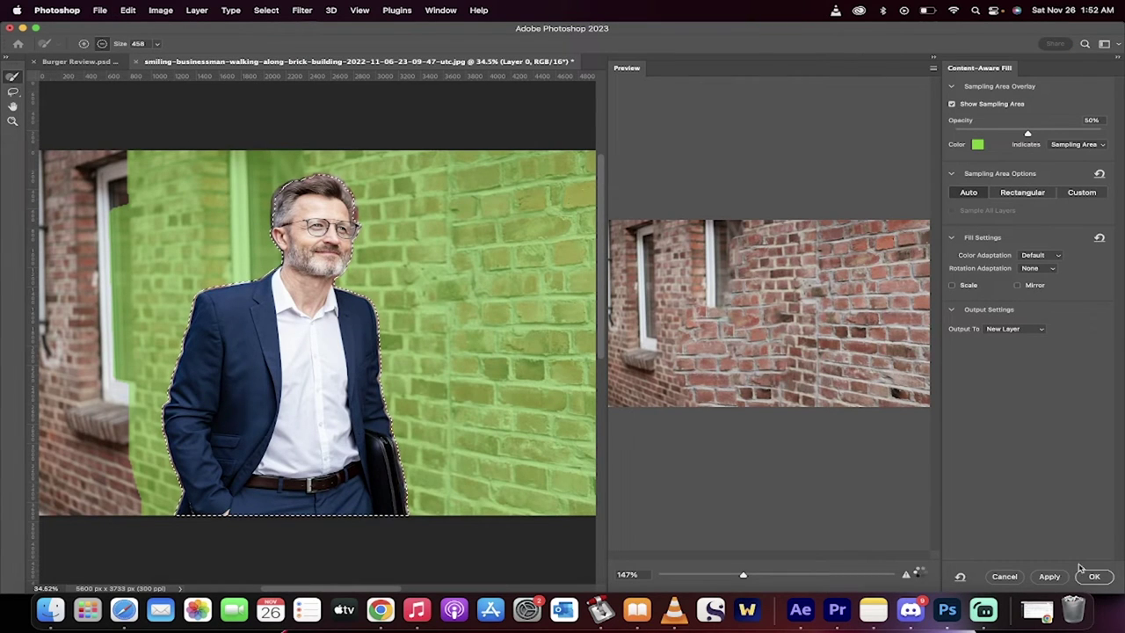
{"action": "left_click", "coordinate": [1095, 577]}
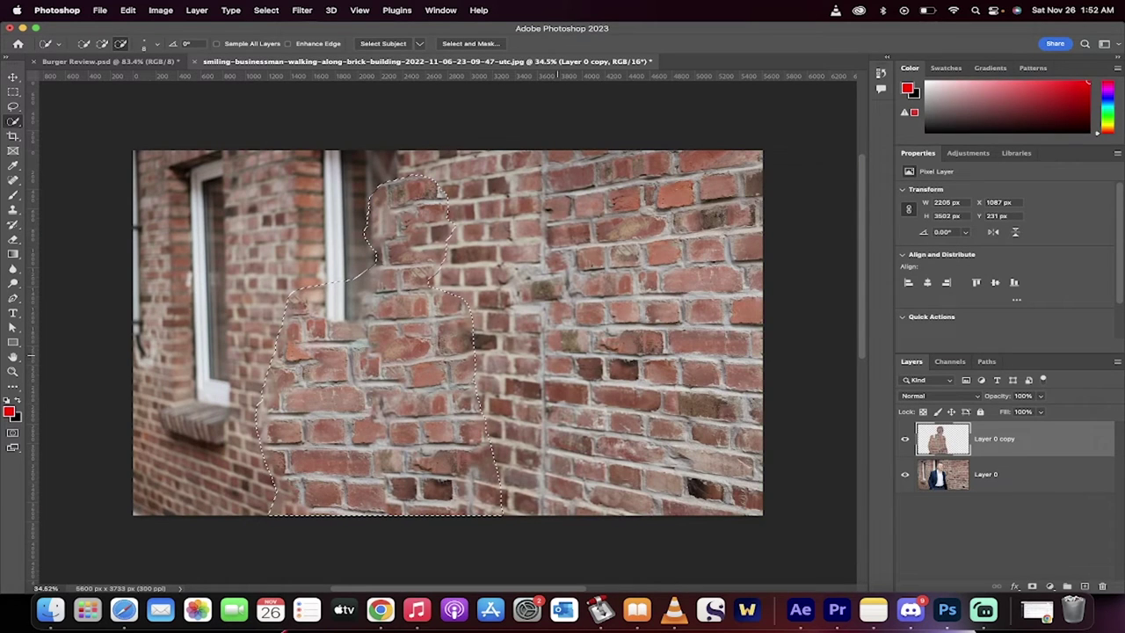
- Deselect, then quick-export the empty brick wall as JPG named 14 in Pictures
{"action": "left_click", "coordinate": [262, 9]}
{"action": "left_click", "coordinate": [276, 37]}
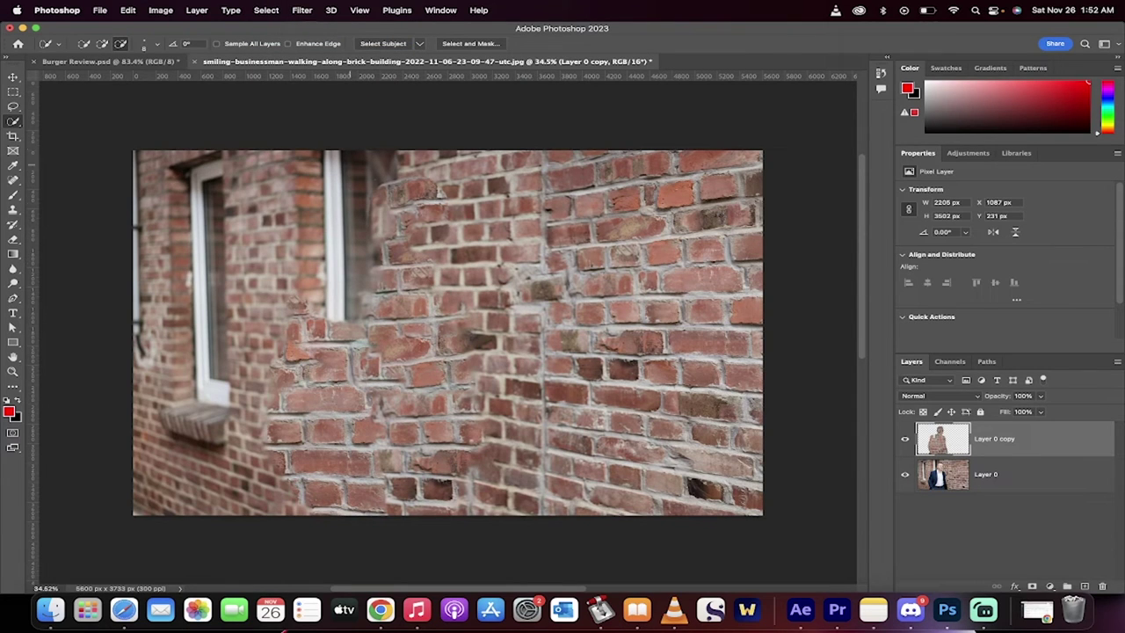
{"action": "left_click", "coordinate": [101, 9]}
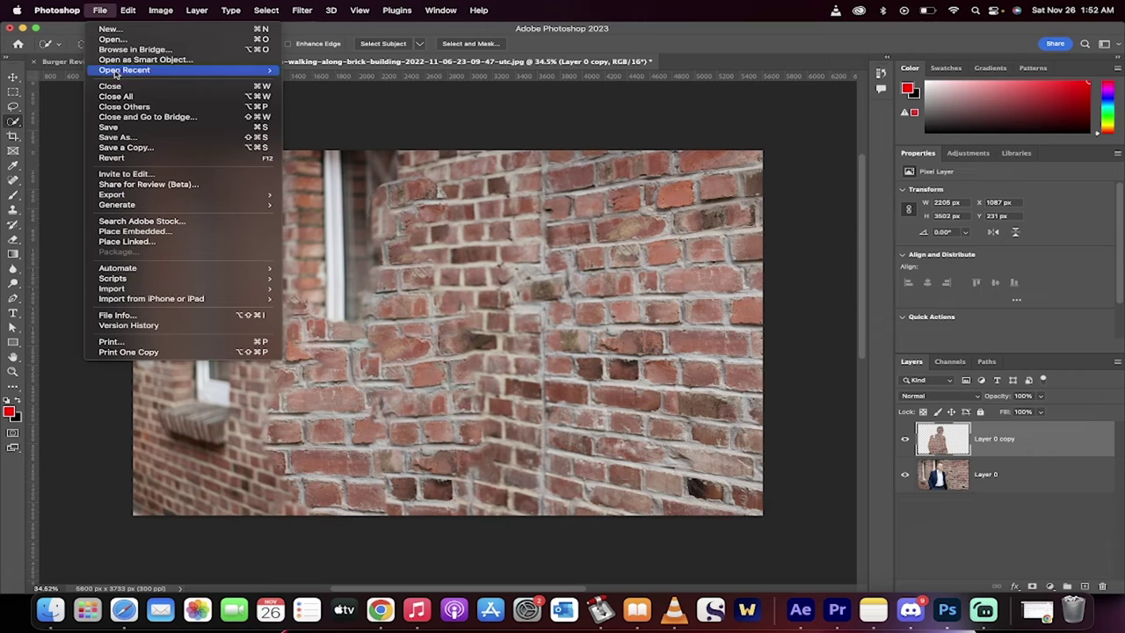
{"action": "mouse_move", "coordinate": [130, 195]}
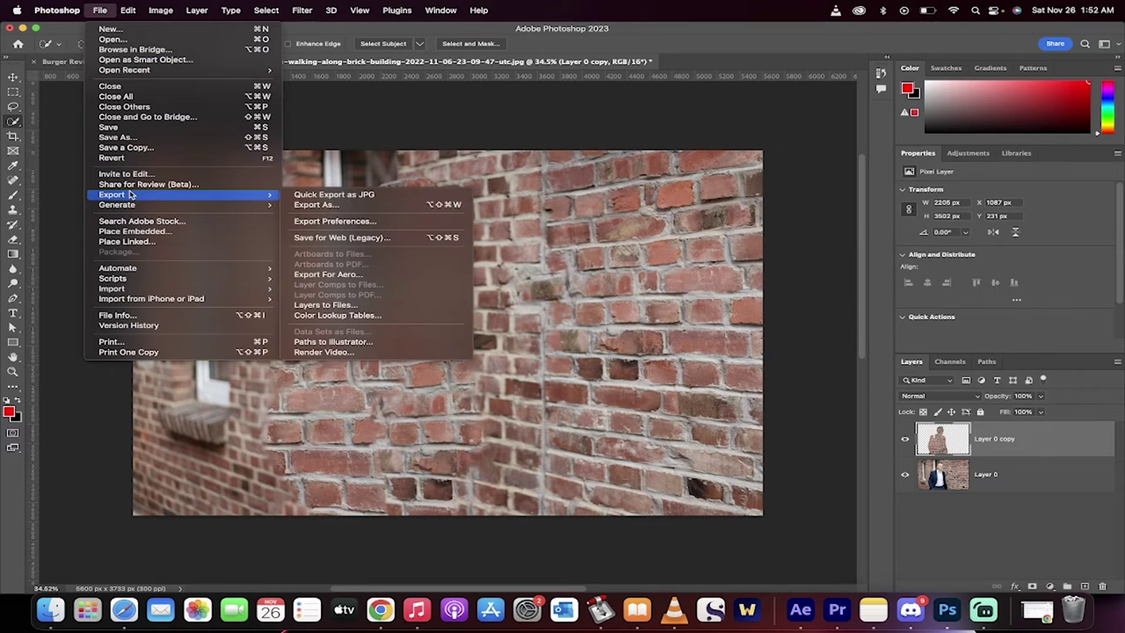
{"action": "left_click", "coordinate": [339, 195]}
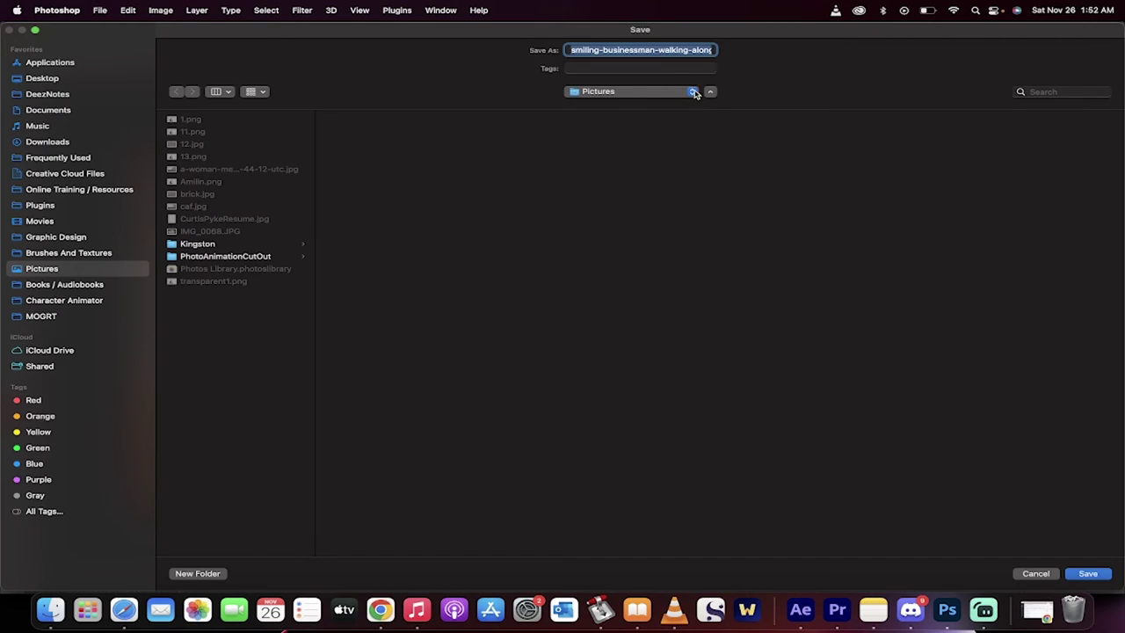
{"action": "type", "text": "14"}
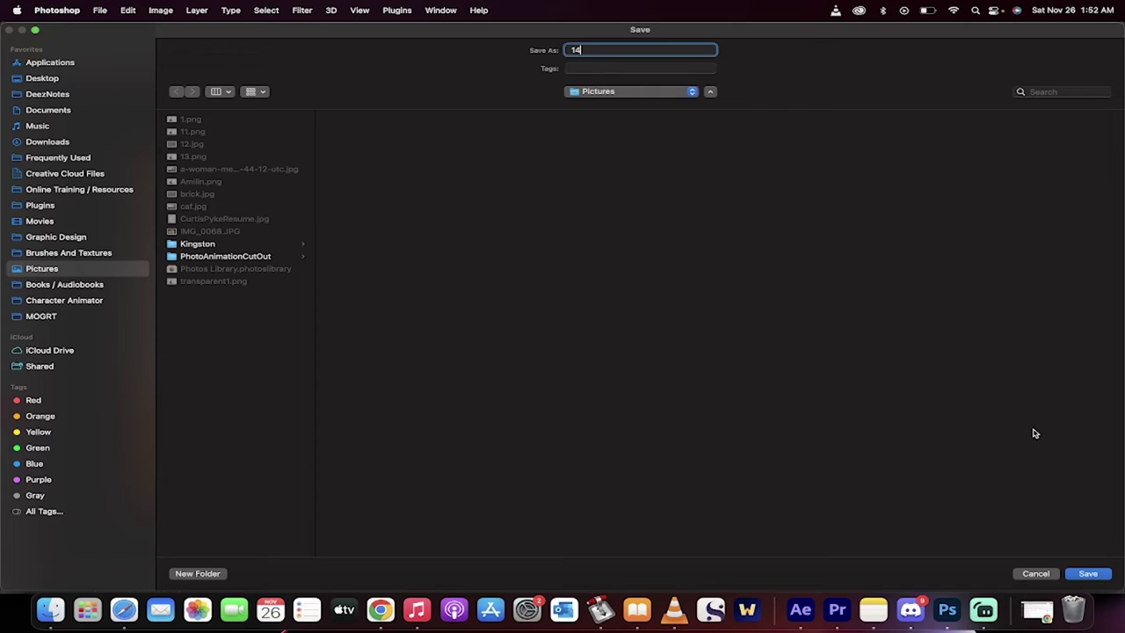
{"action": "left_click", "coordinate": [1088, 574]}
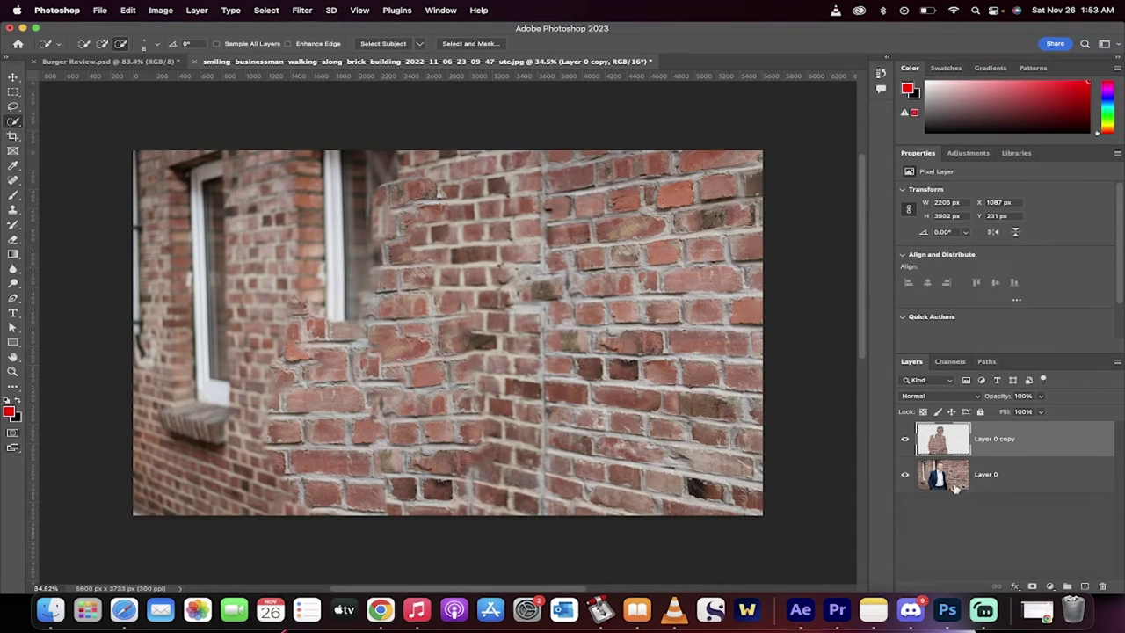
- Clear all existing items from the Premiere Pro project bin
{"action": "left_click", "coordinate": [837, 609]}
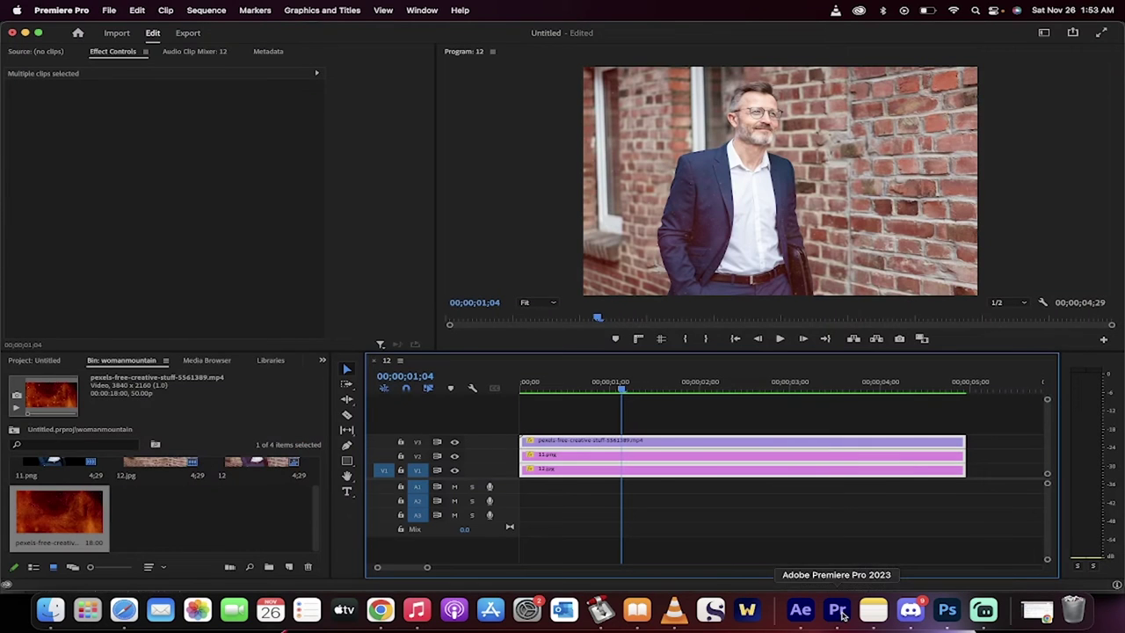
{"action": "key", "text": "super+a"}
{"action": "key", "text": "Delete"}
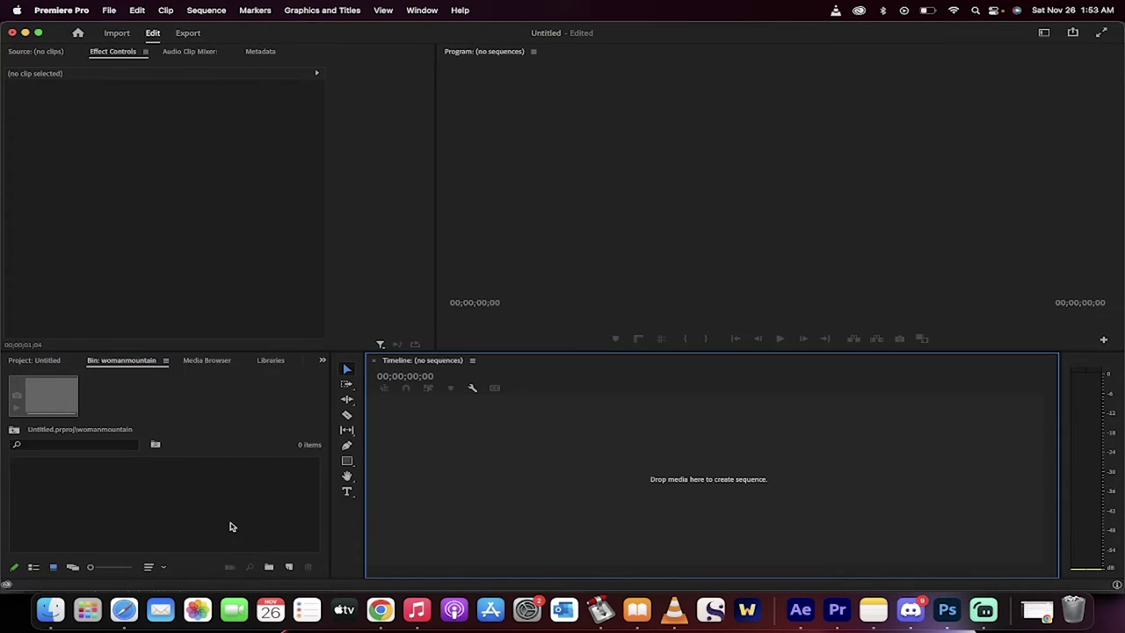
- From Finder's Pictures folder, drag 13.png and 14.jpg into the Premiere Pro bin
{"action": "left_click", "coordinate": [51, 609]}
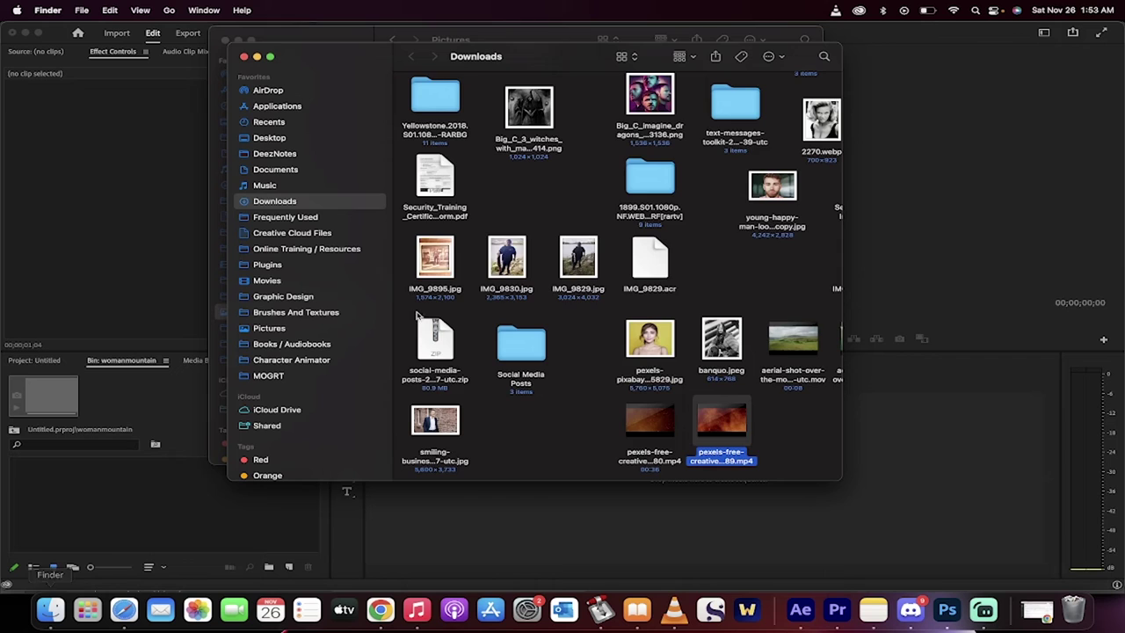
{"action": "left_click", "coordinate": [275, 251]}
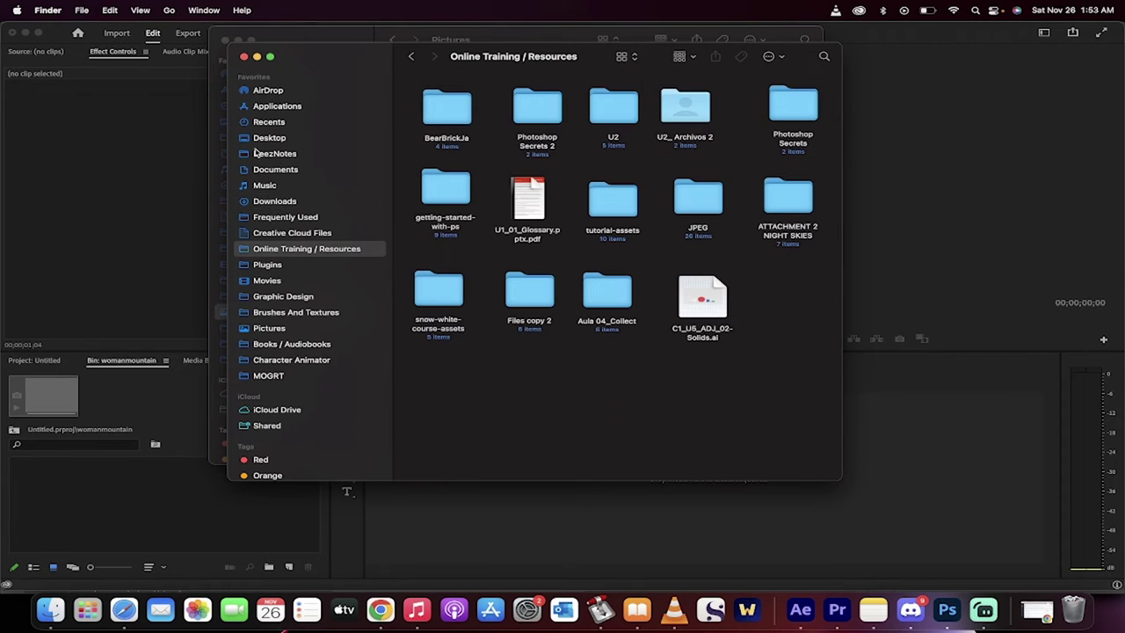
{"action": "left_click", "coordinate": [243, 57]}
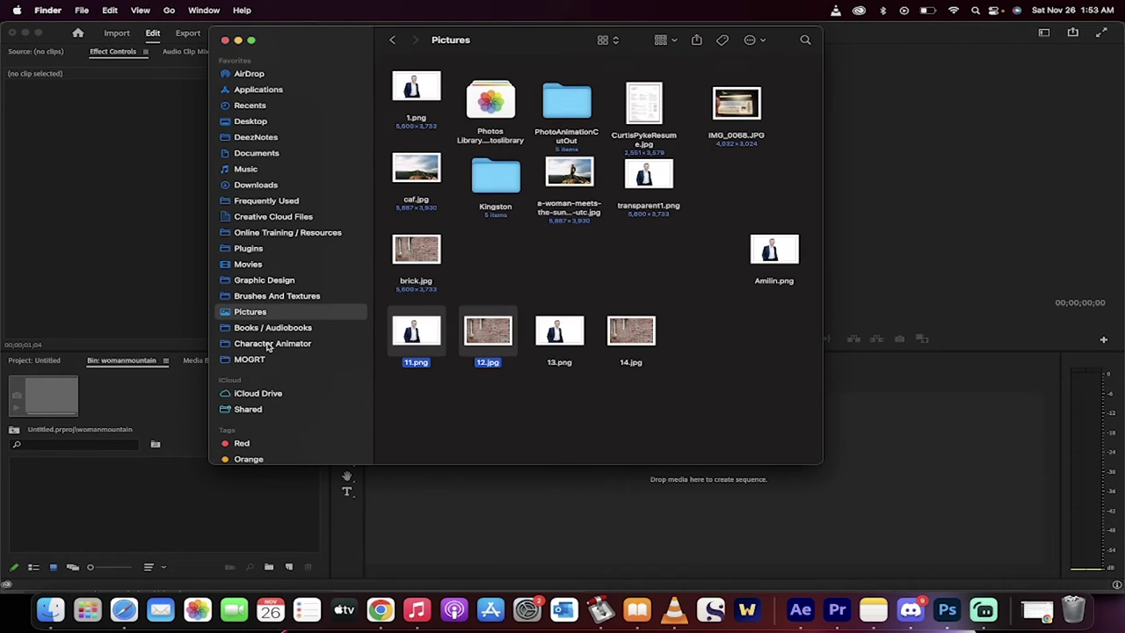
{"action": "left_click", "coordinate": [568, 290]}
{"action": "left_click", "coordinate": [560, 338]}
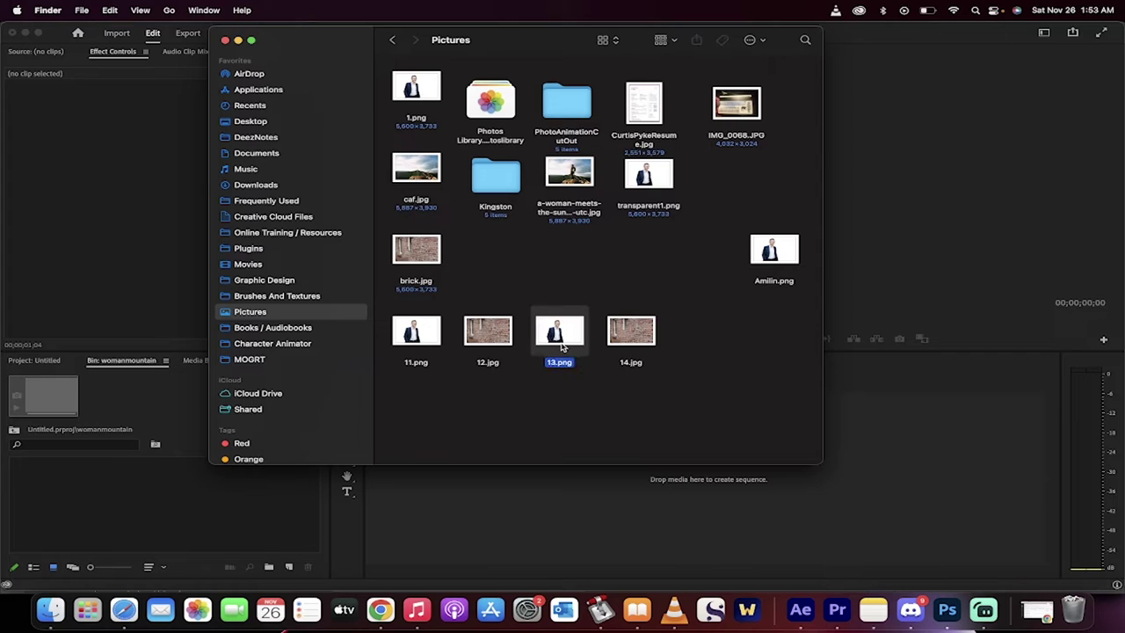
{"action": "left_click", "coordinate": [639, 338], "text": "shift"}
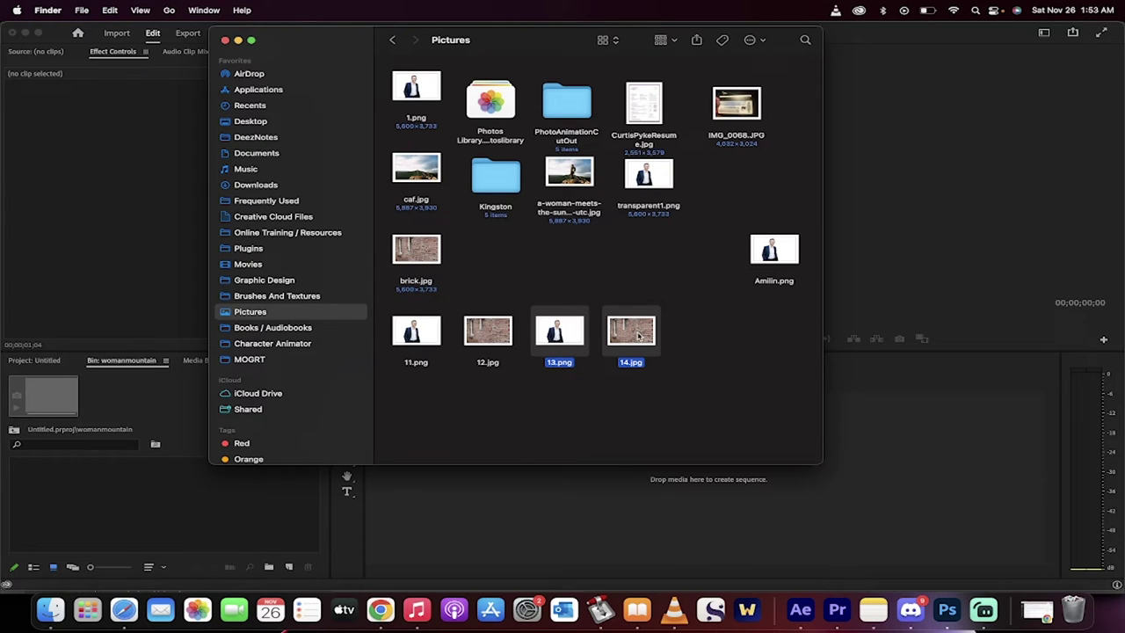
{"action": "left_click_drag", "start_coordinate": [638, 338], "coordinate": [216, 487]}
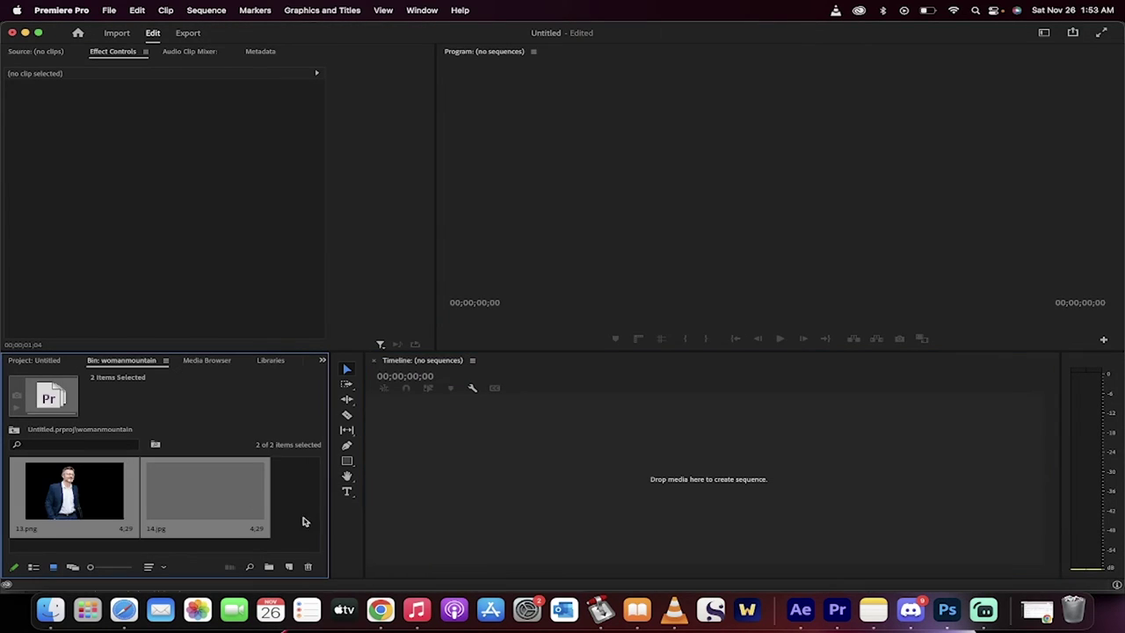
- Create a sequence from 14.jpg on V1 and stack 13.png on V2 above it
{"action": "left_click", "coordinate": [188, 497]}
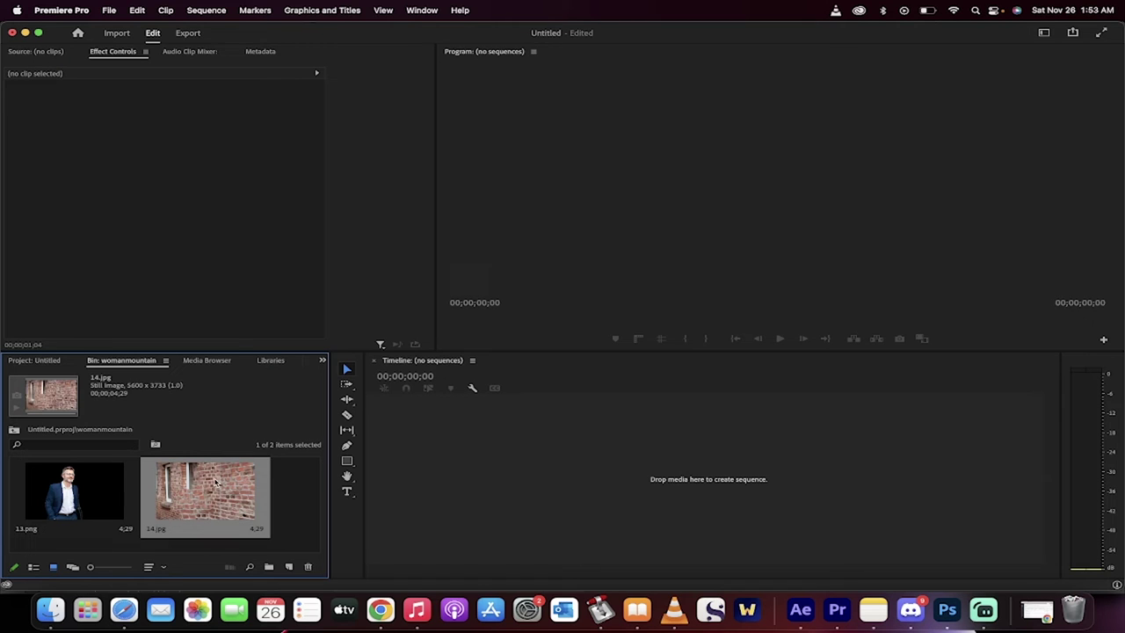
{"action": "left_click_drag", "start_coordinate": [200, 495], "coordinate": [433, 461]}
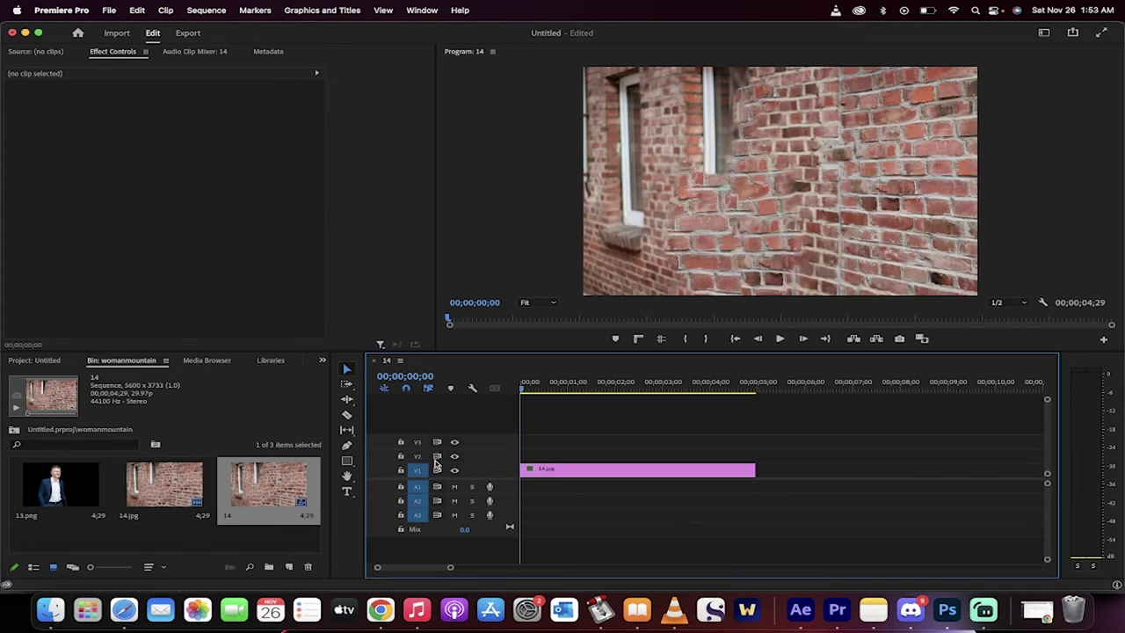
{"action": "left_click_drag", "start_coordinate": [567, 384], "coordinate": [521, 386]}
{"action": "left_click_drag", "start_coordinate": [88, 485], "coordinate": [510, 466]}
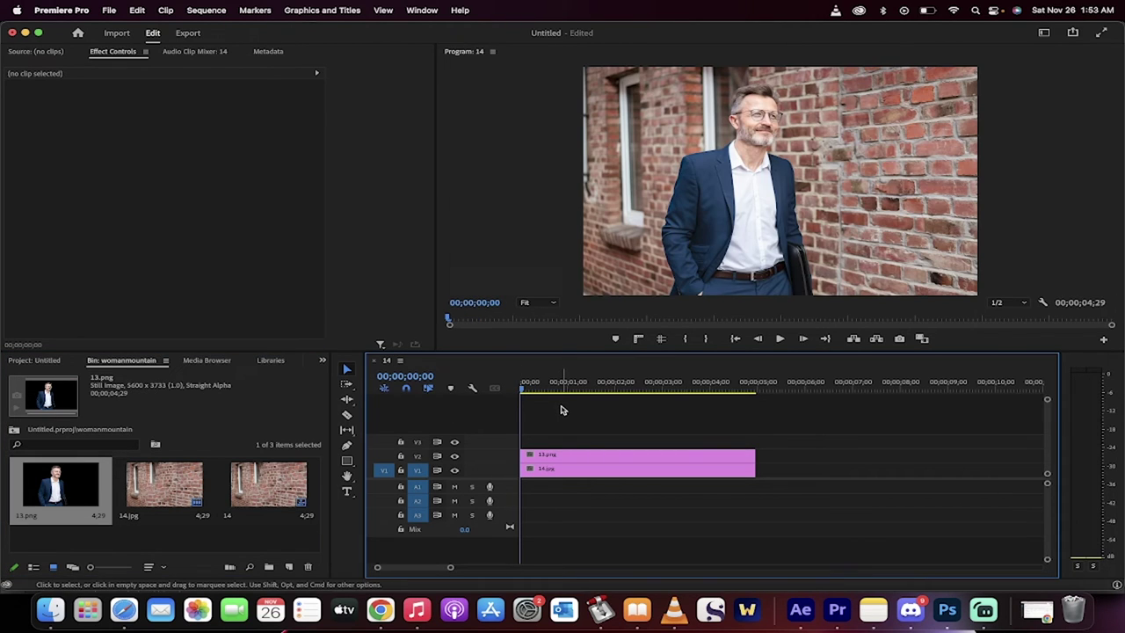
{"action": "left_click_drag", "start_coordinate": [548, 384], "coordinate": [522, 387]}
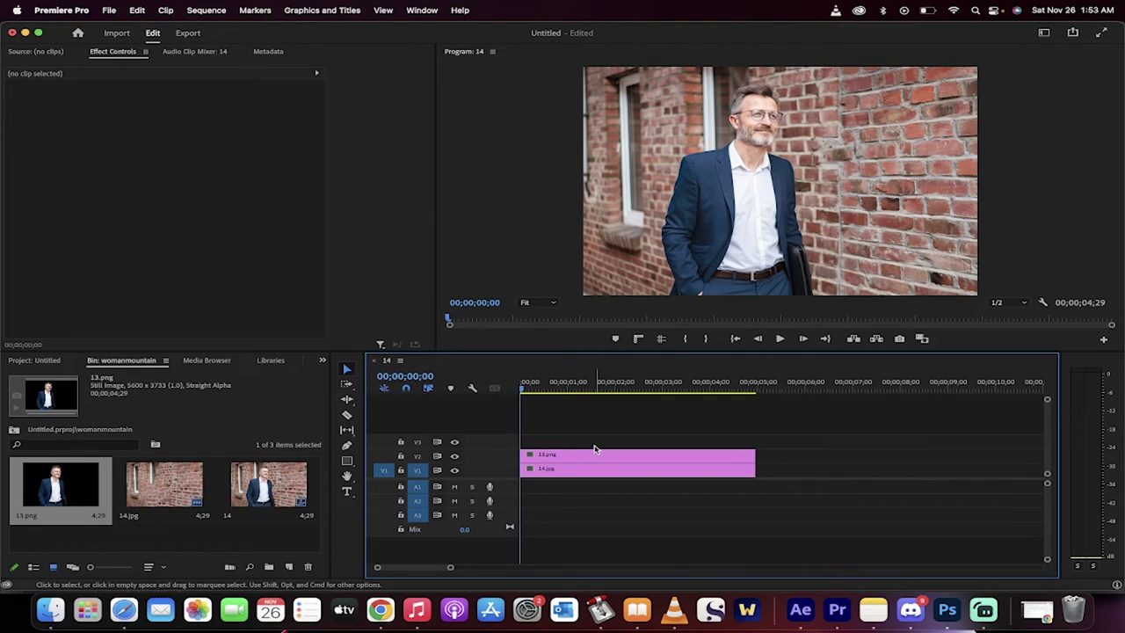
- Keyframe 13.png's Scale from 100 at the start to 115 at the end, then preview it
{"action": "left_click", "coordinate": [548, 473]}
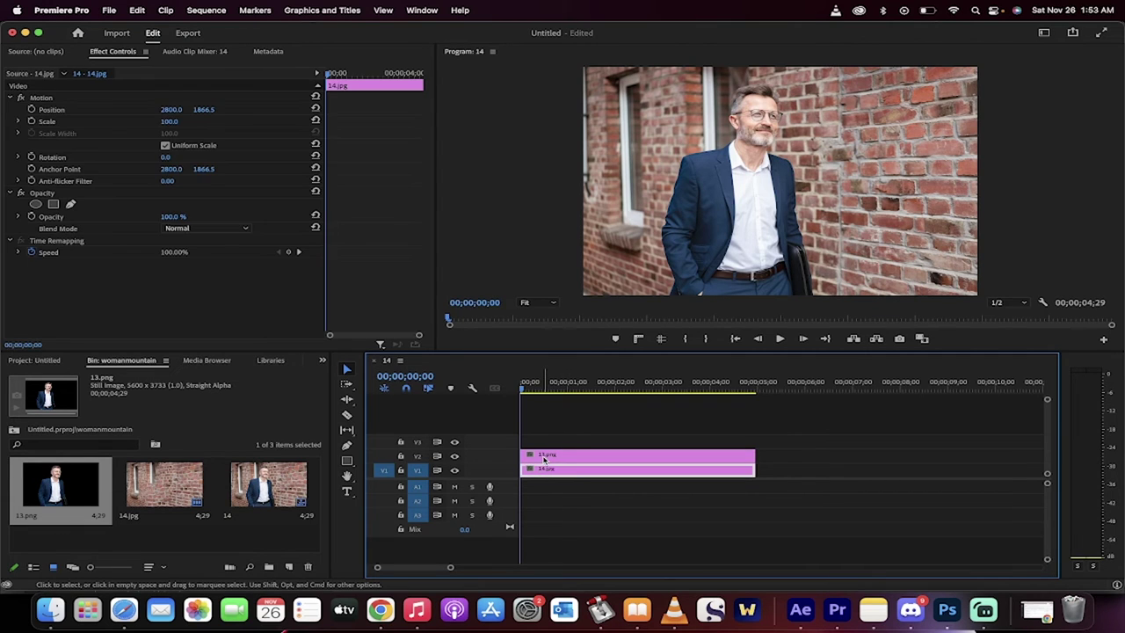
{"action": "left_click", "coordinate": [545, 457]}
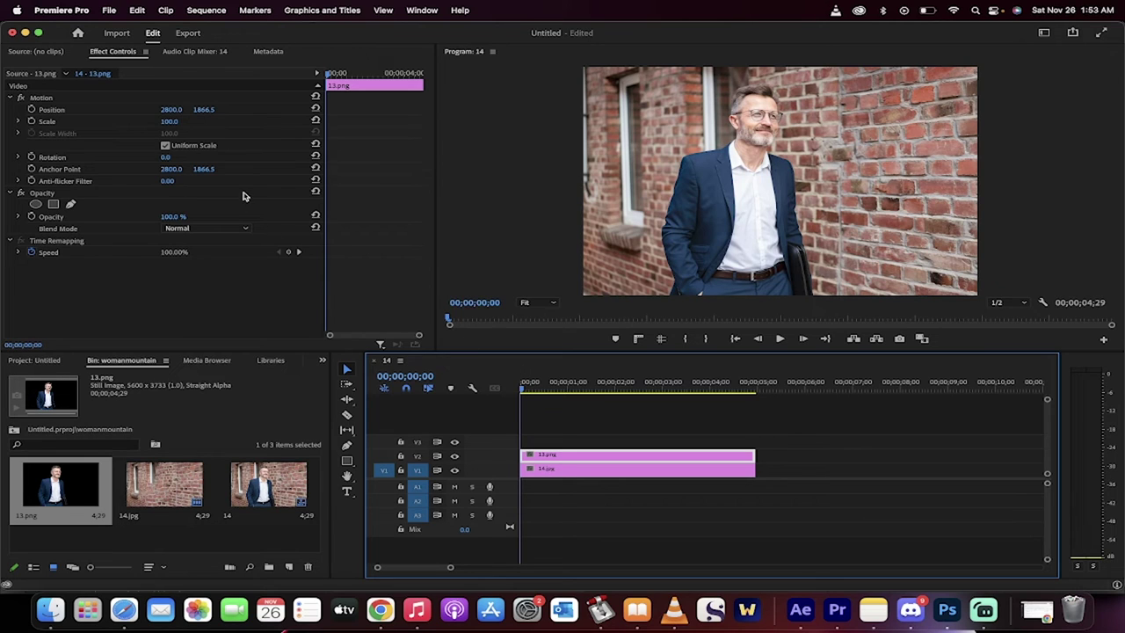
{"action": "left_click", "coordinate": [33, 123]}
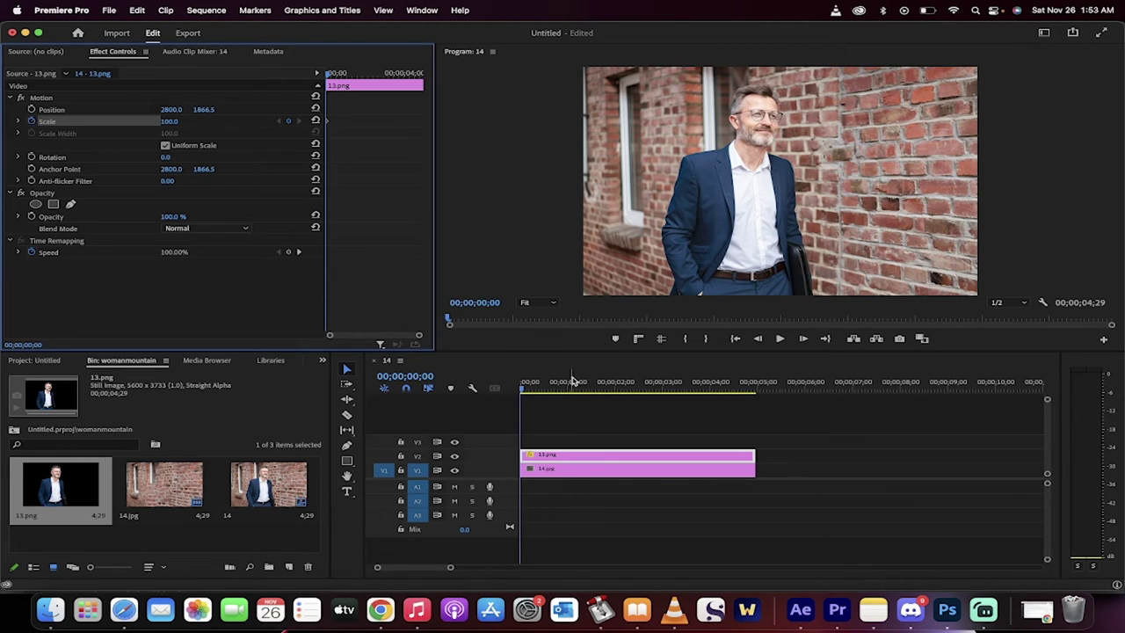
{"action": "left_click_drag", "start_coordinate": [571, 381], "coordinate": [759, 385]}
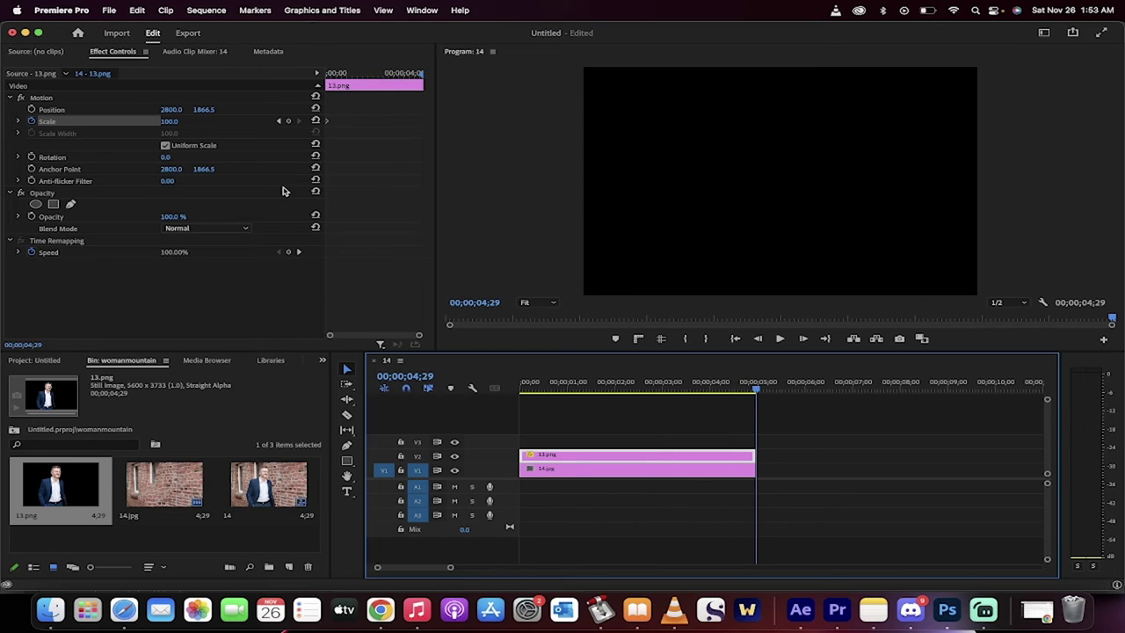
{"action": "left_click", "coordinate": [170, 122]}
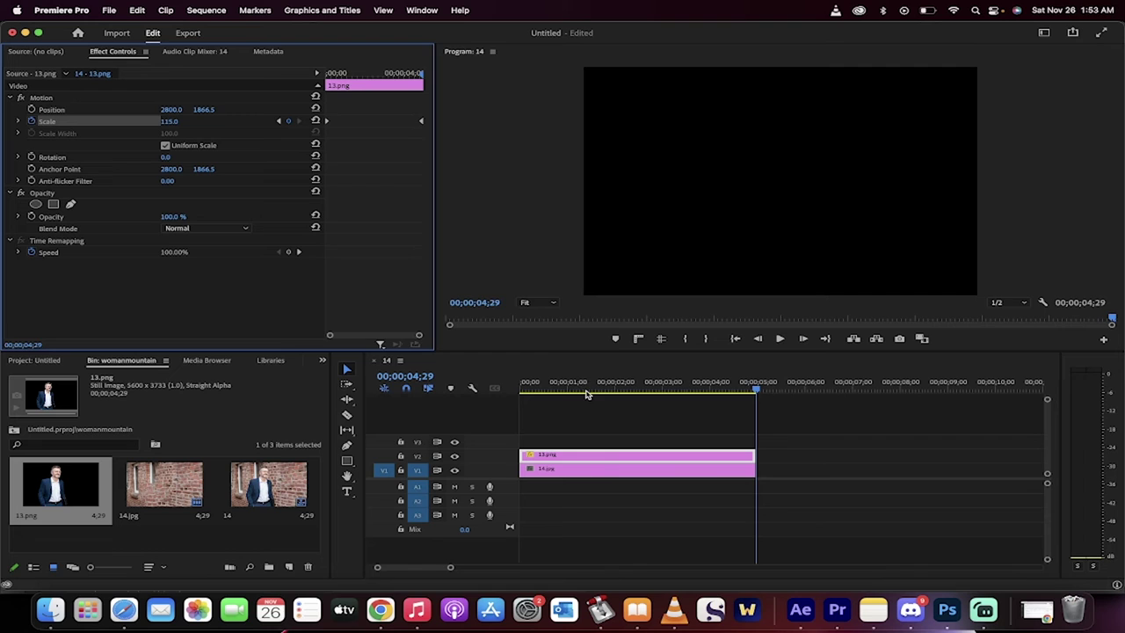
{"action": "left_click_drag", "start_coordinate": [591, 382], "coordinate": [305, 381]}
{"action": "key", "text": "space"}
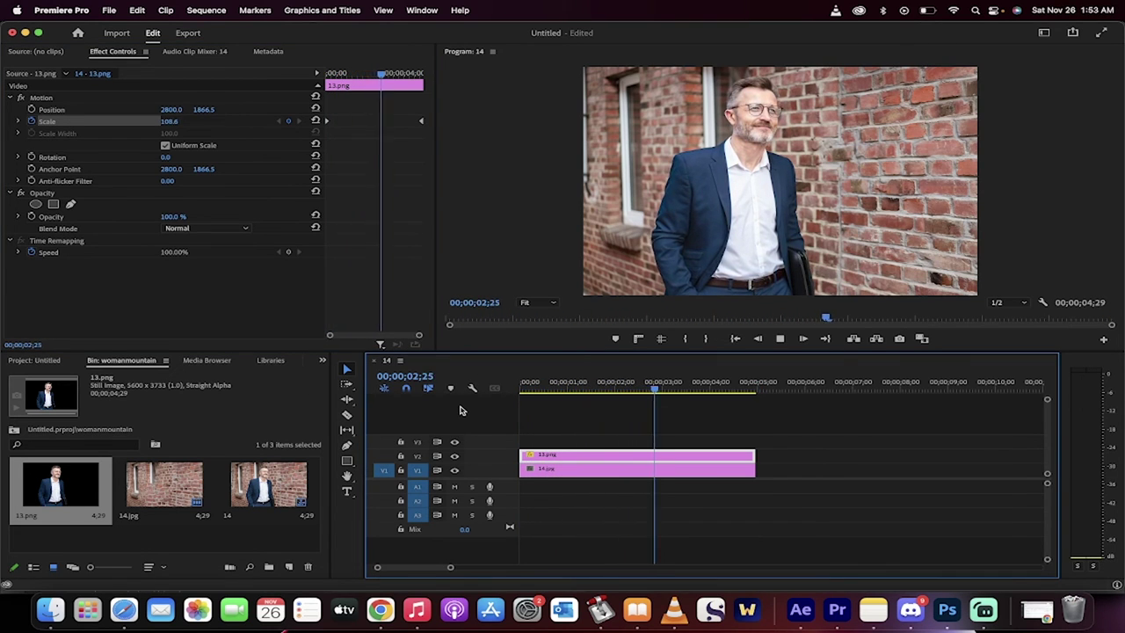
{"action": "key", "text": "space"}
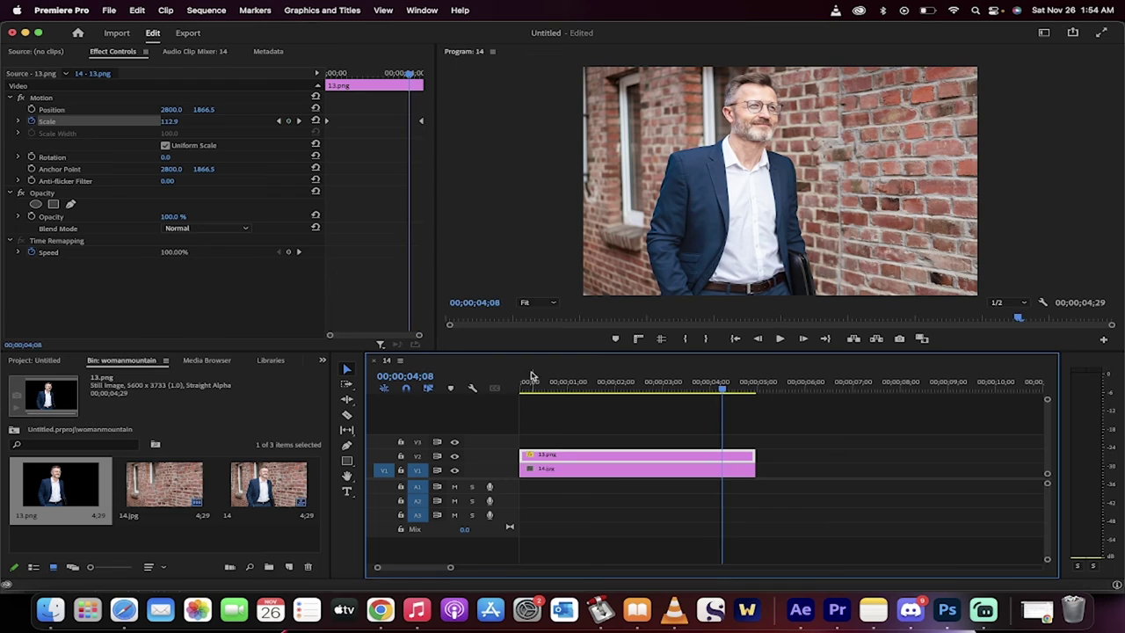
- At the sequence start, keyframe the 14.jpg brick background's Scale at 115
{"action": "left_click", "coordinate": [530, 378]}
{"action": "left_click", "coordinate": [552, 471]}
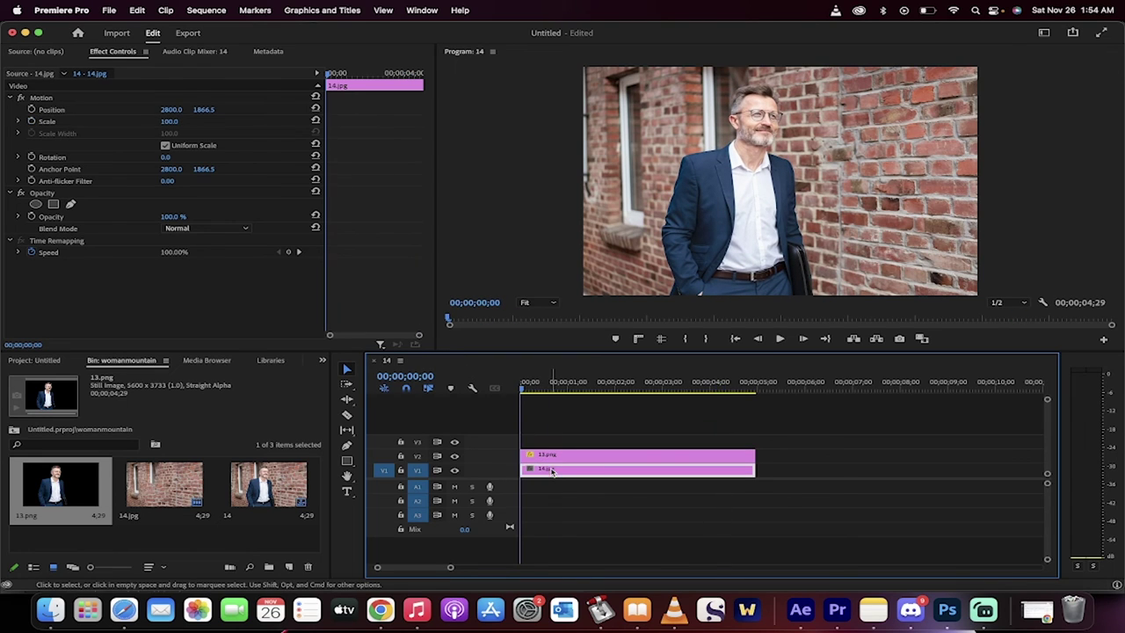
{"action": "left_click", "coordinate": [30, 122]}
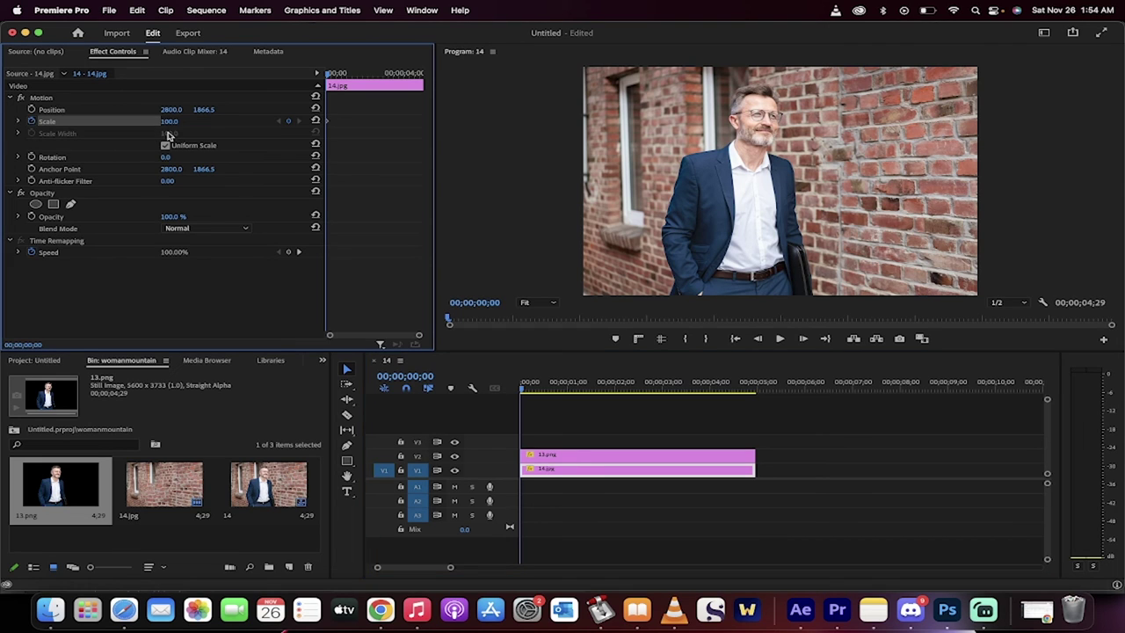
{"action": "left_click_drag", "start_coordinate": [169, 121], "coordinate": [178, 121]}
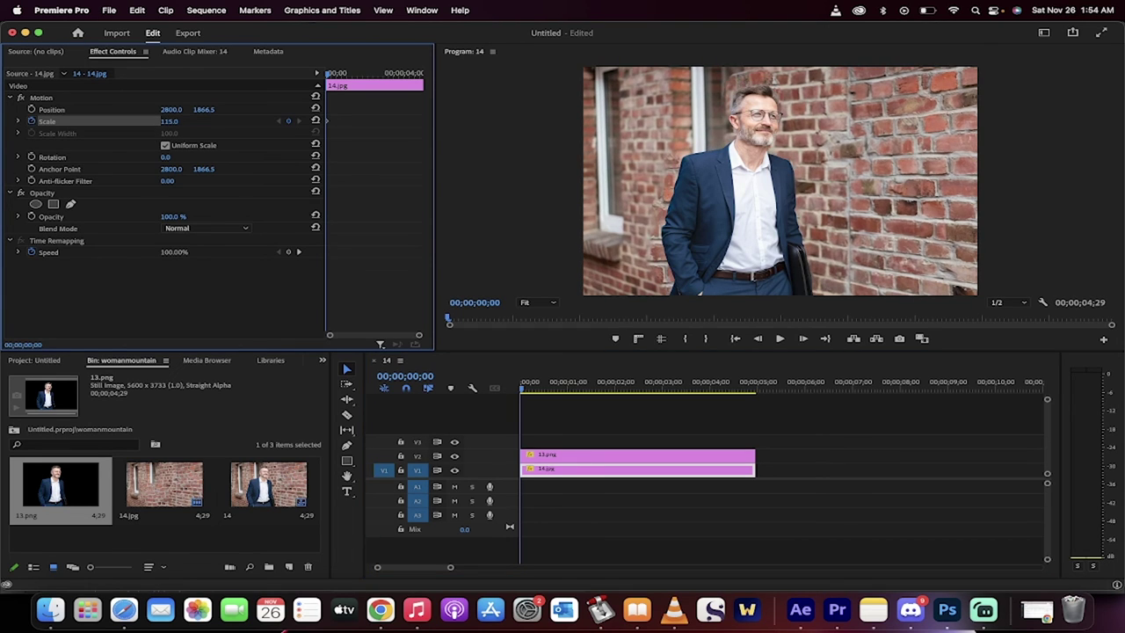
- Set the background's Scale to 100 at the clip end and play back the parallax
{"action": "left_click_drag", "start_coordinate": [547, 388], "coordinate": [756, 393]}
{"action": "left_click", "coordinate": [169, 123]}
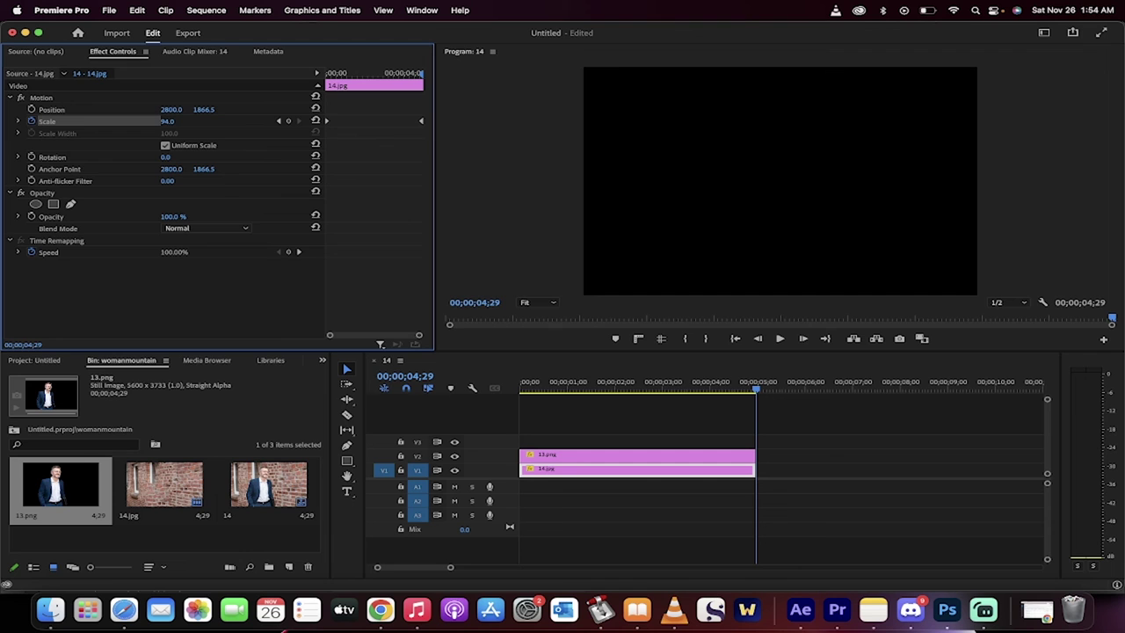
{"action": "left_click", "coordinate": [528, 388]}
{"action": "key", "text": "space"}
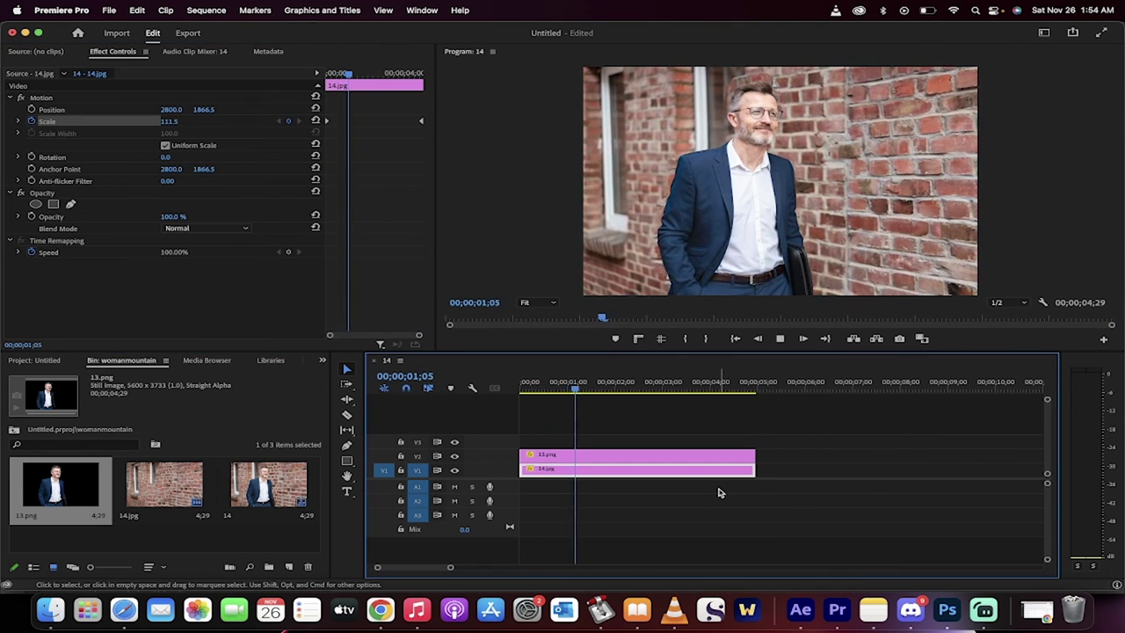